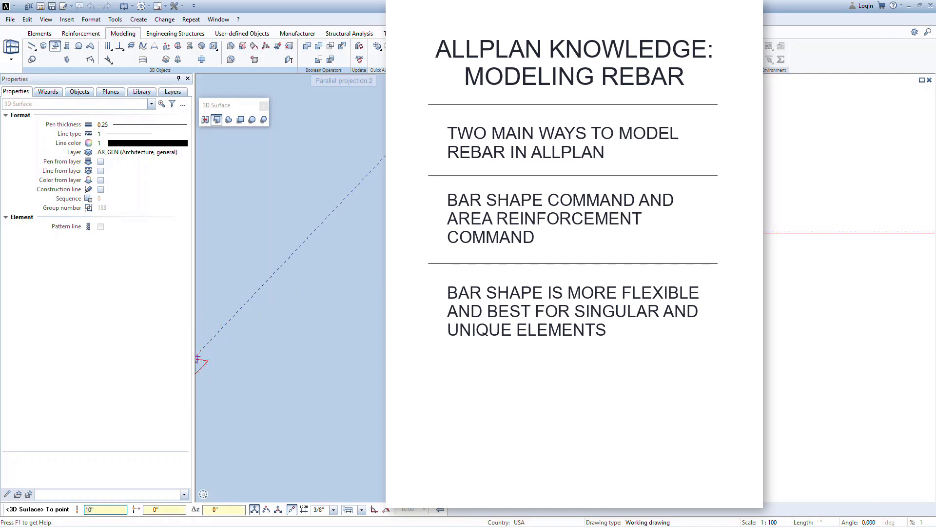
- Complete the stepped 3D surface outline with its sloped underside and flat bottom edge
{"action": "left_click", "coordinate": [220, 330]}
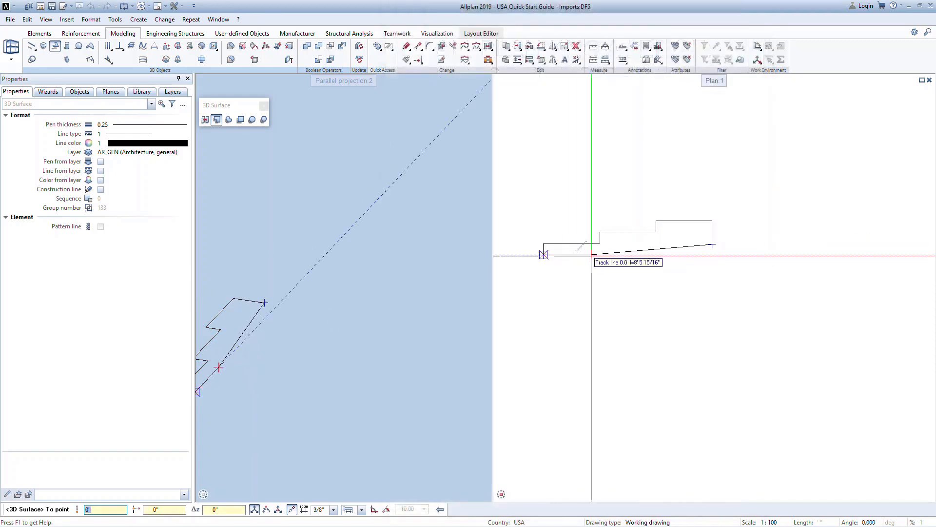
{"action": "left_click", "coordinate": [639, 255]}
{"action": "key", "text": "Escape"}
{"action": "key", "text": "Escape"}
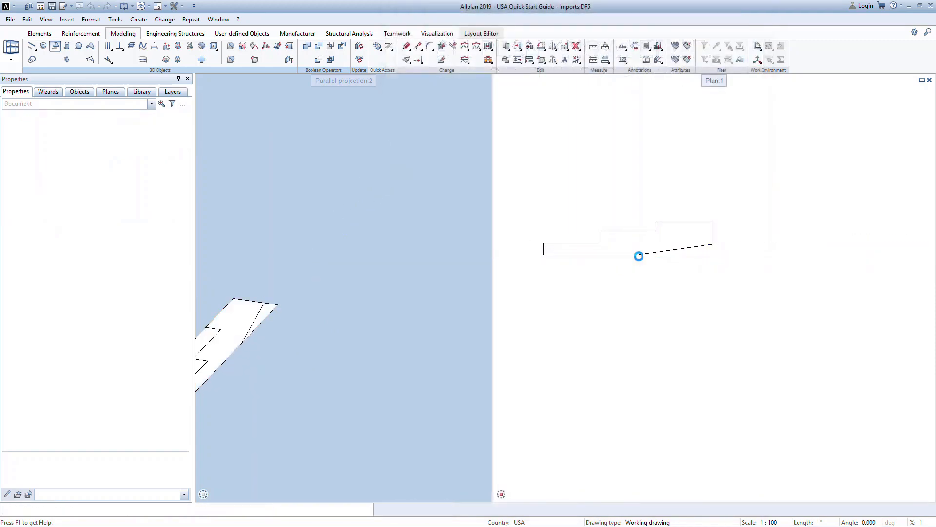
- Extrude the stepped surface into a 3D solid
{"action": "left_click", "coordinate": [168, 47]}
{"action": "left_click", "coordinate": [604, 252]}
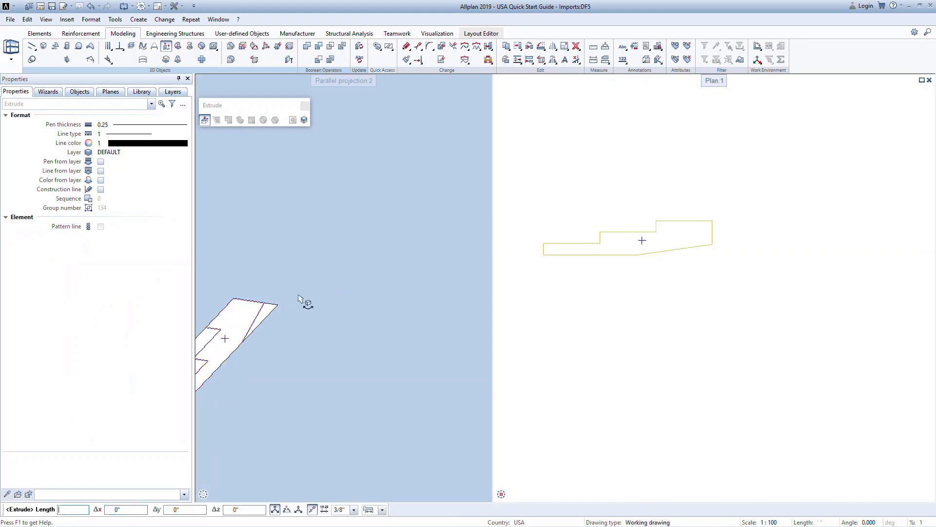
{"action": "middle_click_drag", "start_coordinate": [264, 331], "coordinate": [385, 275]}
{"action": "scroll", "coordinate": [341, 302], "scroll_direction": "up", "scroll_amount": 3}
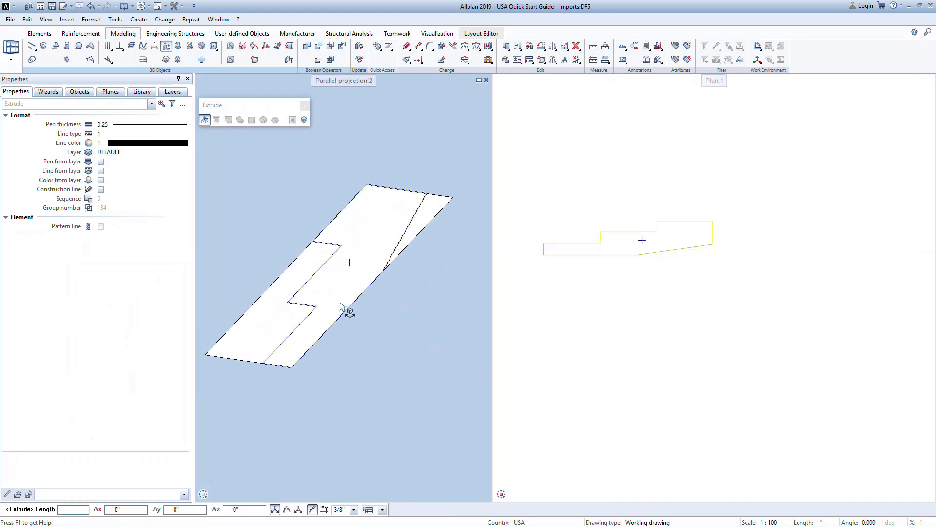
{"action": "left_click", "coordinate": [349, 263]}
{"action": "key", "text": "Escape"}
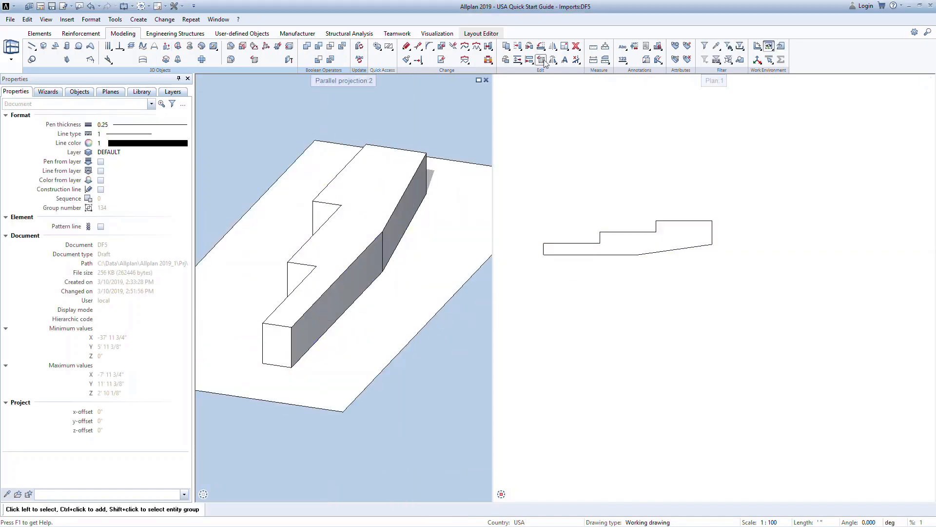
- Rotate the stepped solid upright about a horizontal axis along the top edge of its lowest step
{"action": "left_click", "coordinate": [541, 46]}
{"action": "left_click", "coordinate": [556, 243]}
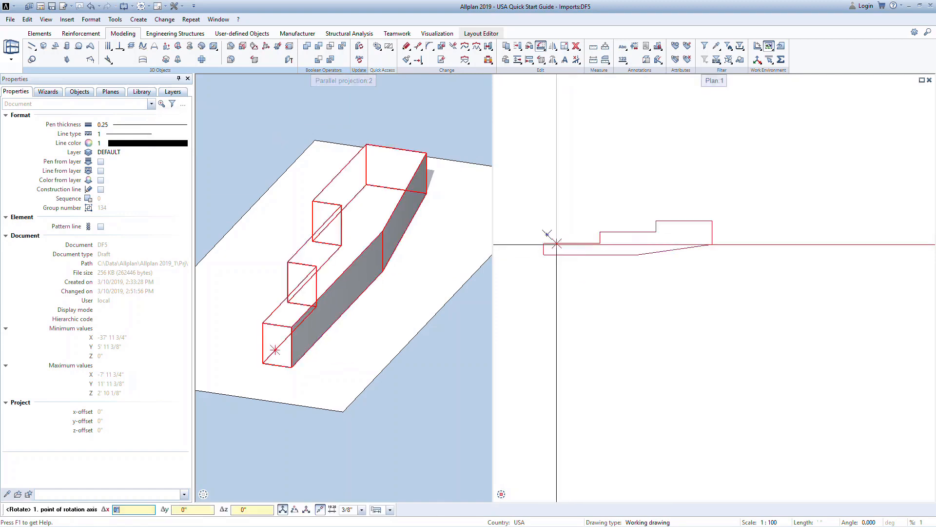
{"action": "left_click", "coordinate": [556, 243]}
{"action": "left_click", "coordinate": [592, 243]}
{"action": "key", "text": "Return"}
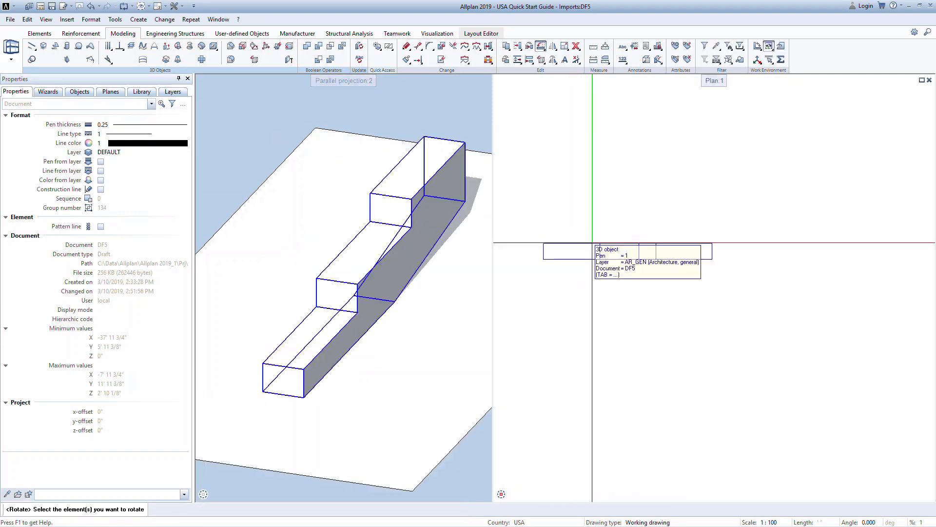
- Create a section along the long side of the stepped solid and place the section view below its plan
{"action": "left_click", "coordinate": [81, 33]}
{"action": "left_click", "coordinate": [401, 46]}
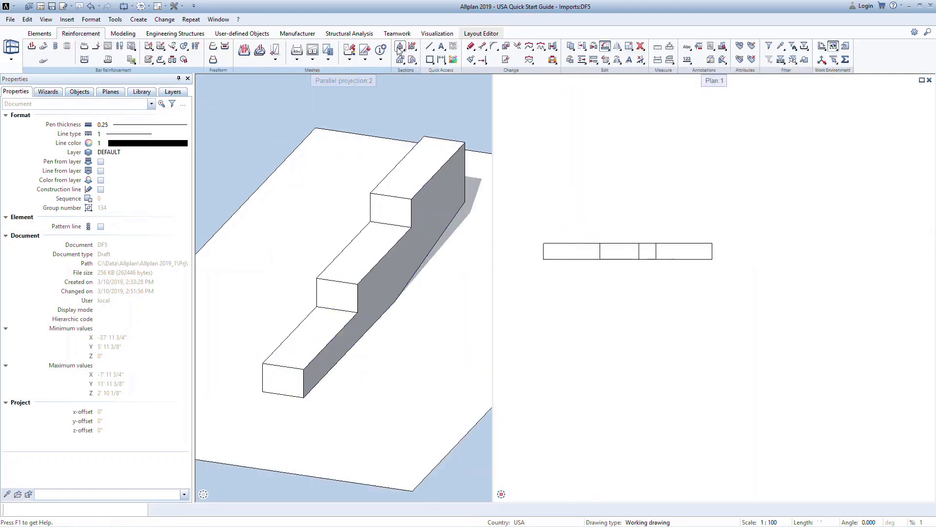
{"action": "left_click", "coordinate": [532, 233]}
{"action": "left_click", "coordinate": [725, 271]}
{"action": "left_click", "coordinate": [628, 255]}
{"action": "left_click", "coordinate": [629, 321]}
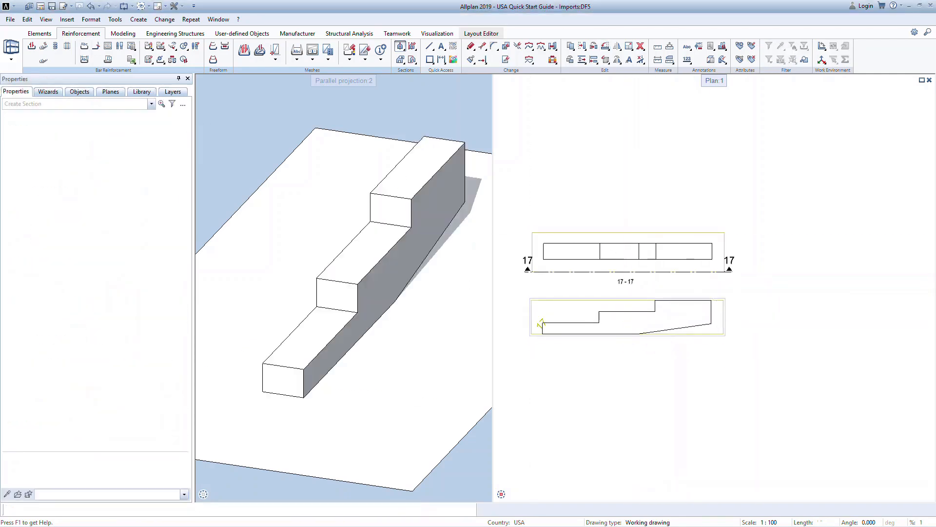
- Start a freeform bar shape at the section's lower-left corner and run it along the flat bottom edge to the slope
{"action": "left_click", "coordinate": [32, 46]}
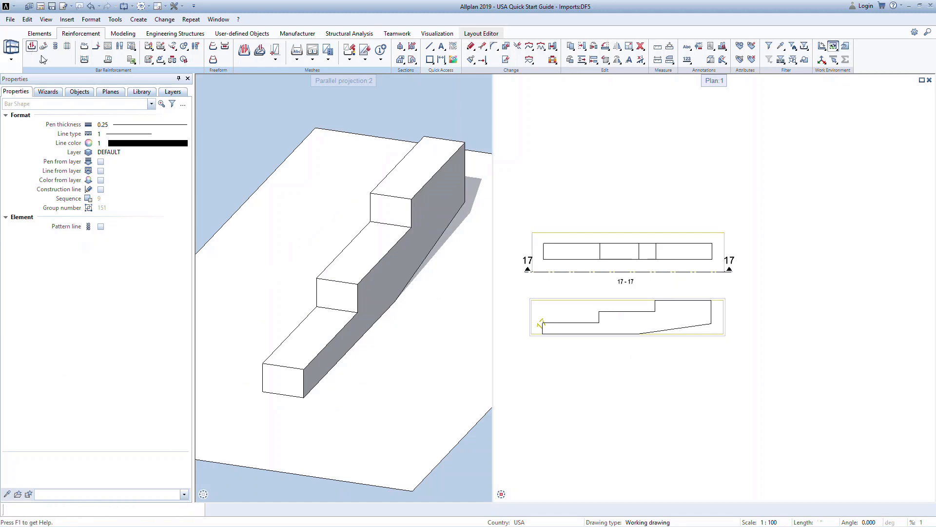
{"action": "left_click", "coordinate": [543, 333]}
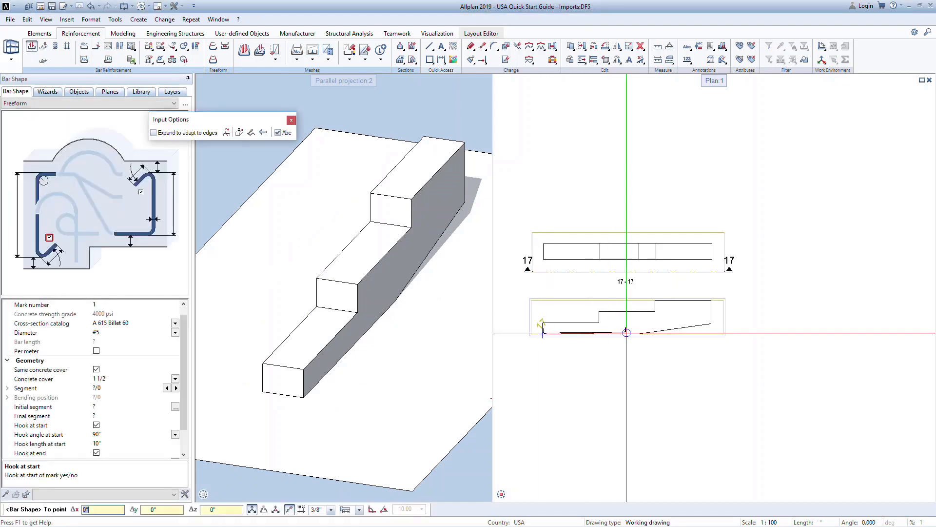
{"action": "left_click", "coordinate": [641, 333]}
{"action": "scroll", "coordinate": [587, 328], "scroll_direction": "up", "scroll_amount": 6}
{"action": "middle_click_drag", "start_coordinate": [587, 329], "coordinate": [629, 326]}
{"action": "scroll", "coordinate": [629, 326], "scroll_direction": "down", "scroll_amount": 2}
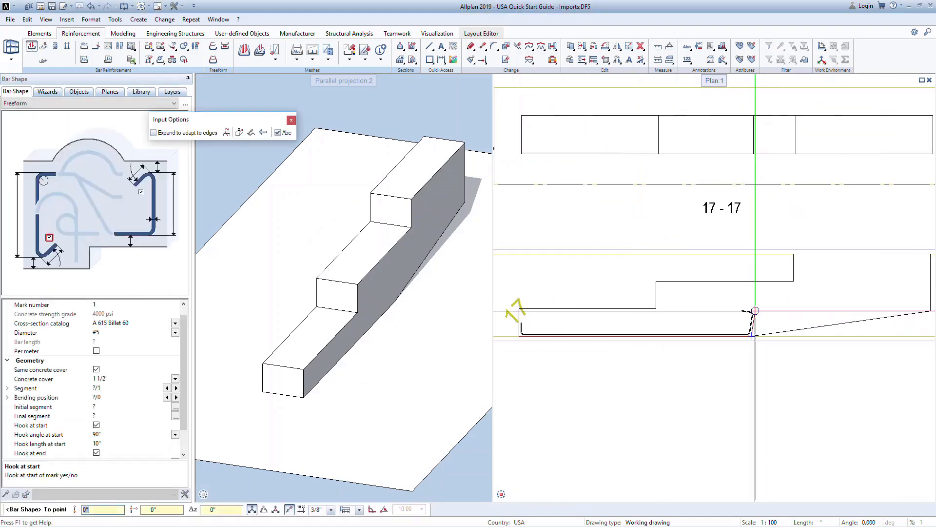
{"action": "scroll", "coordinate": [756, 313], "scroll_direction": "down", "scroll_amount": 2}
- Continue the bar up the slope, around the highest step and back inside parallel to the slope, then place it across the solid
{"action": "left_click", "coordinate": [867, 310]}
{"action": "left_click", "coordinate": [867, 276]}
{"action": "left_click", "coordinate": [780, 276]}
{"action": "left_click", "coordinate": [781, 293]}
{"action": "left_click", "coordinate": [803, 303]}
{"action": "left_click", "coordinate": [859, 303]}
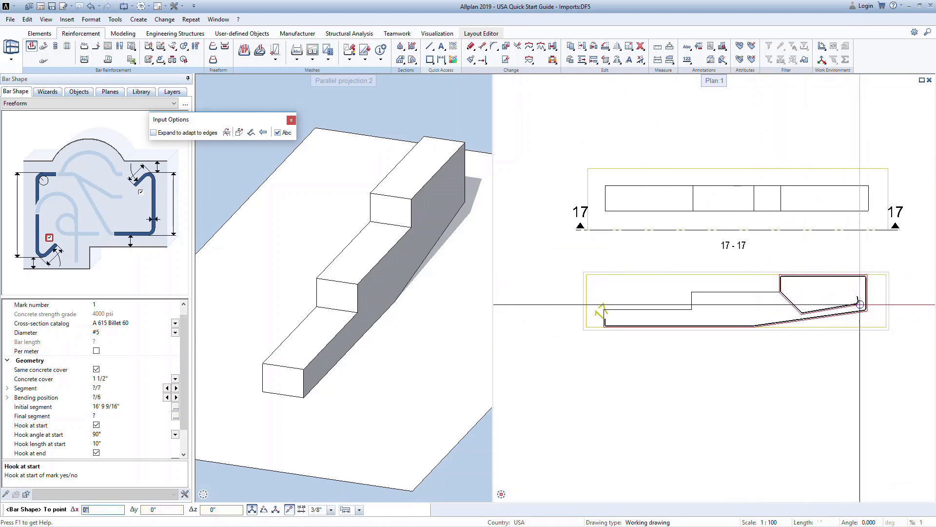
{"action": "key", "text": "Escape"}
{"action": "key", "text": "Escape"}
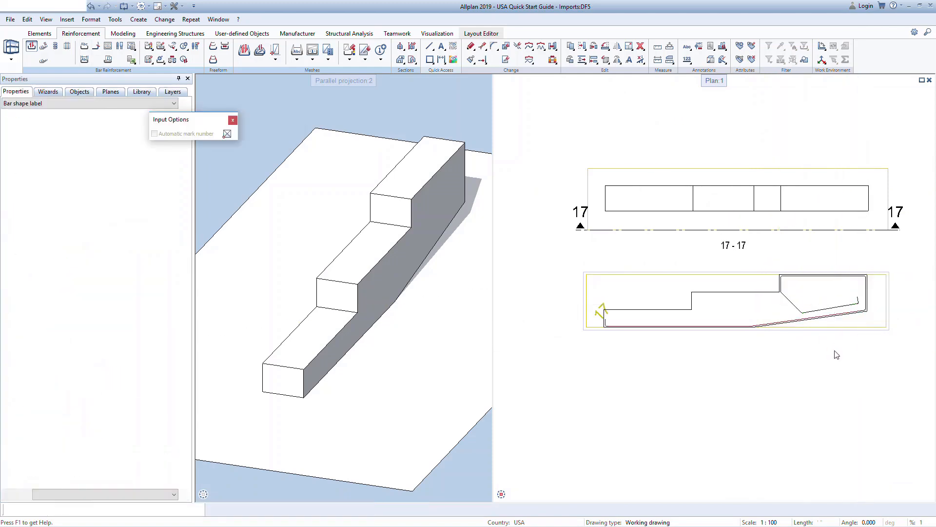
{"action": "key", "text": "Escape"}
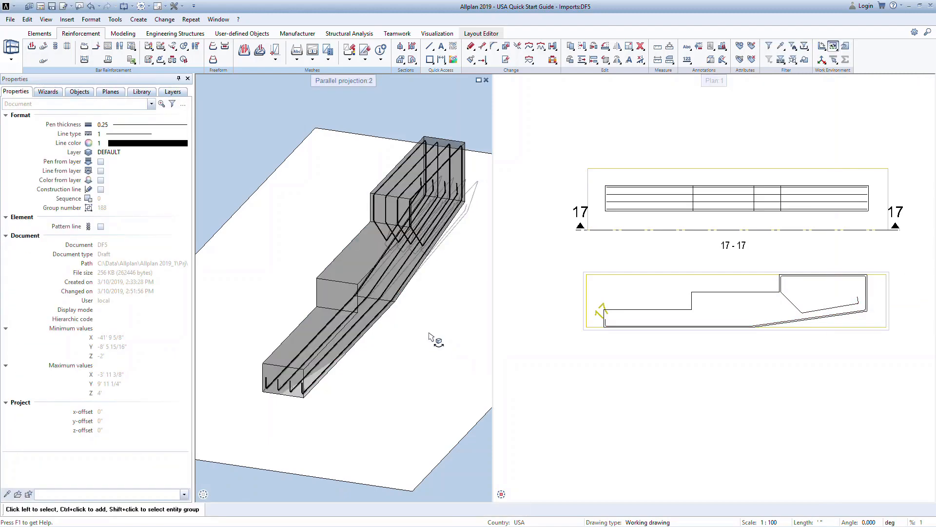
{"action": "middle_click_drag", "start_coordinate": [402, 331], "coordinate": [427, 339]}
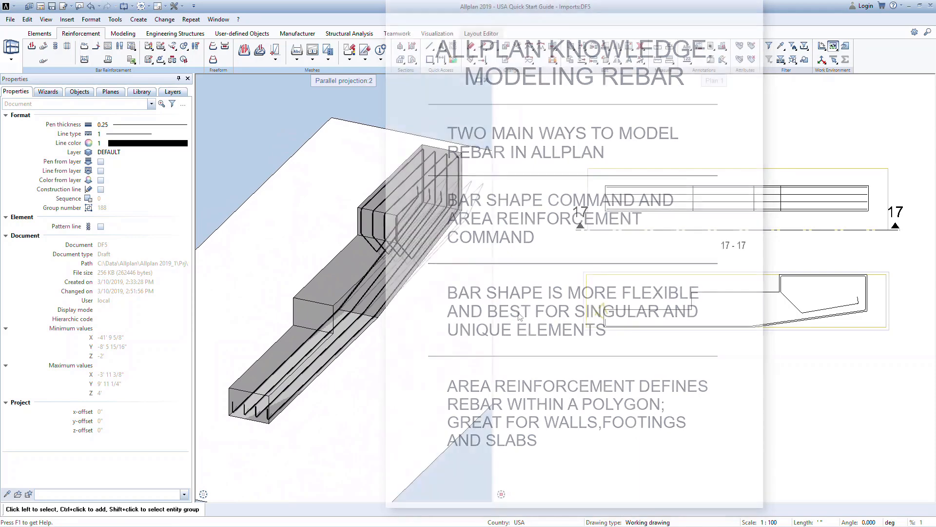
- Load only the Foundation drawing files of the building structure, with 102 Foundation Reinforcing as the current file
{"action": "double_click", "coordinate": [518, 314]}
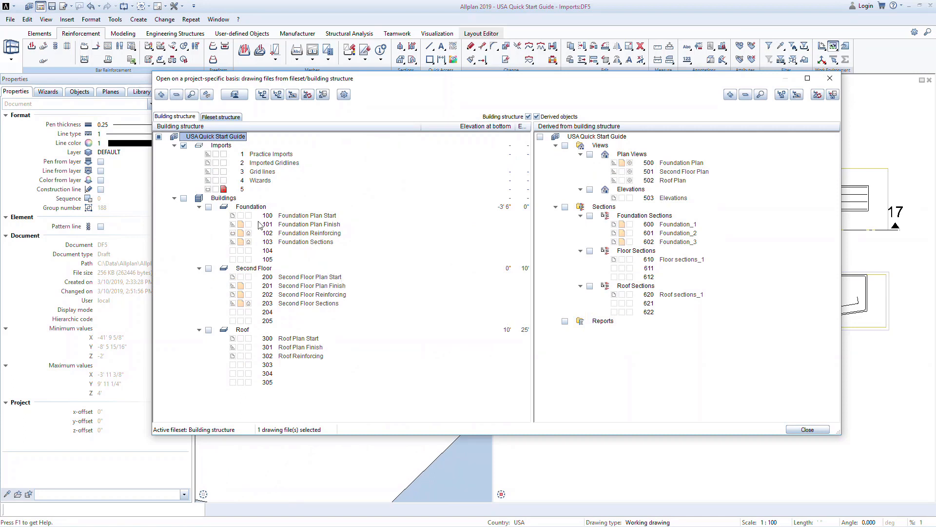
{"action": "left_click", "coordinate": [184, 199]}
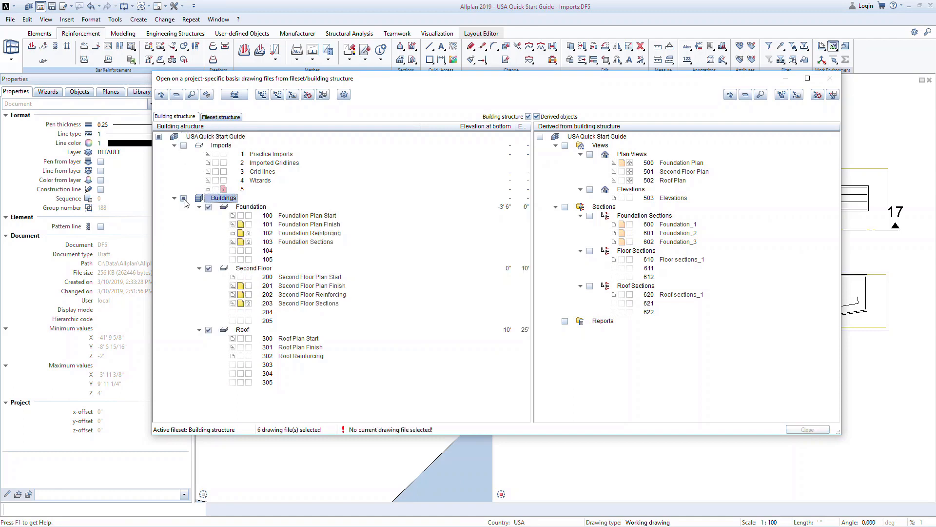
{"action": "left_click", "coordinate": [208, 269]}
{"action": "left_click", "coordinate": [208, 330]}
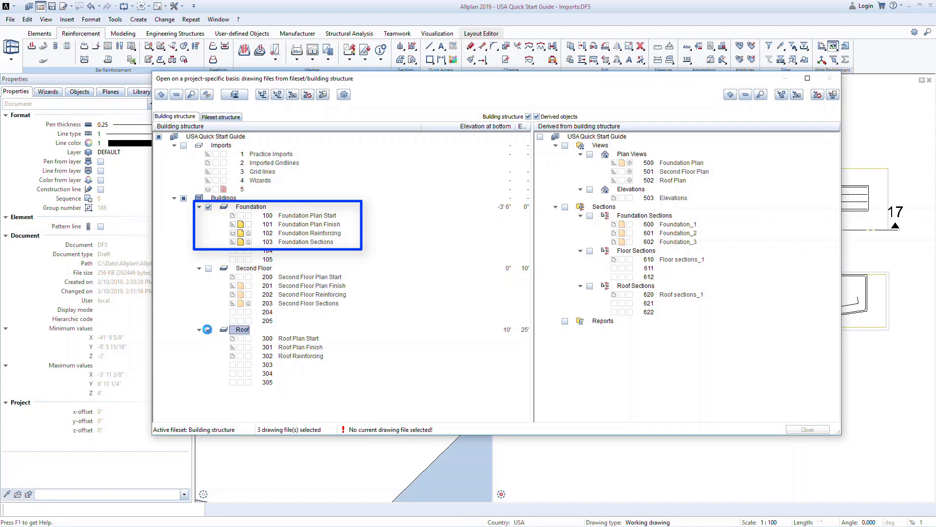
{"action": "left_click", "coordinate": [248, 233]}
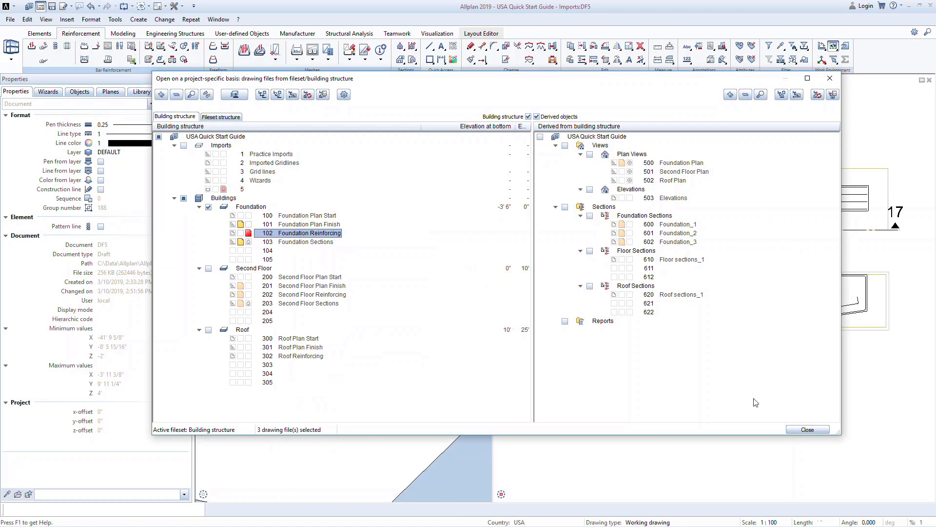
{"action": "left_click", "coordinate": [800, 428]}
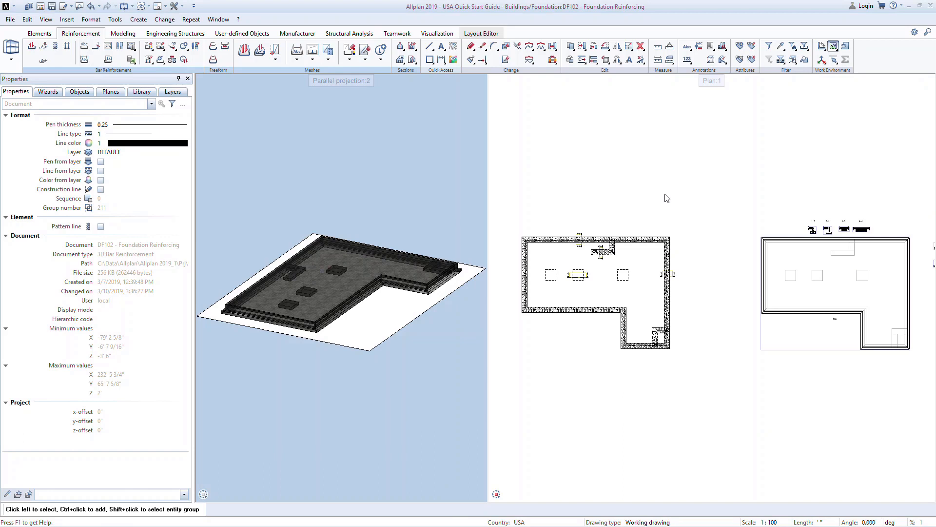
- Start area reinforcement with an offset of -1 1/2" for the middle block foundation in the foundation plan
{"action": "scroll", "coordinate": [851, 261], "scroll_direction": "up", "scroll_amount": 5}
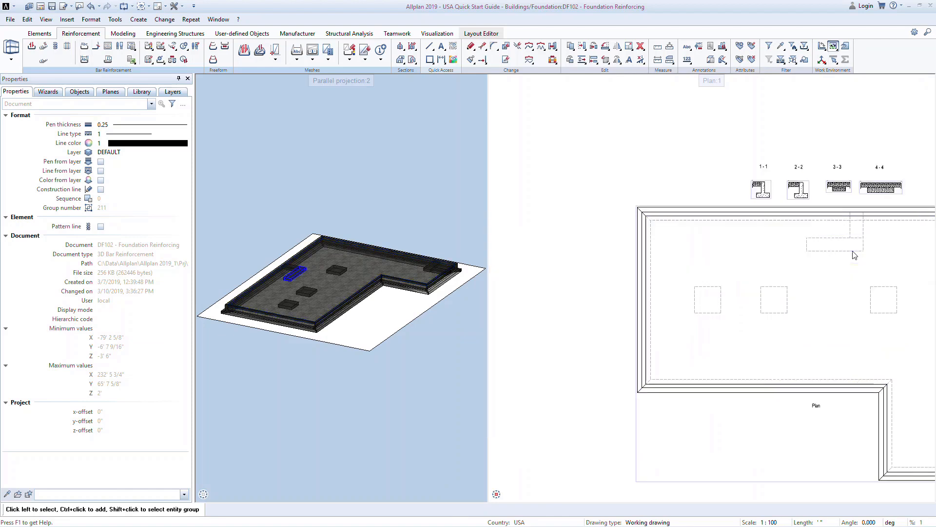
{"action": "middle_click_drag", "start_coordinate": [855, 254], "coordinate": [775, 210]}
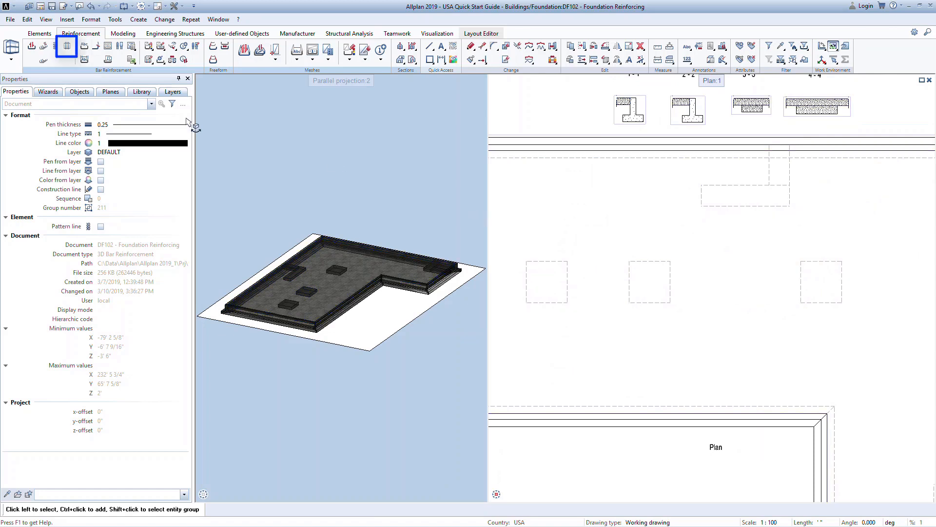
{"action": "left_click", "coordinate": [68, 49]}
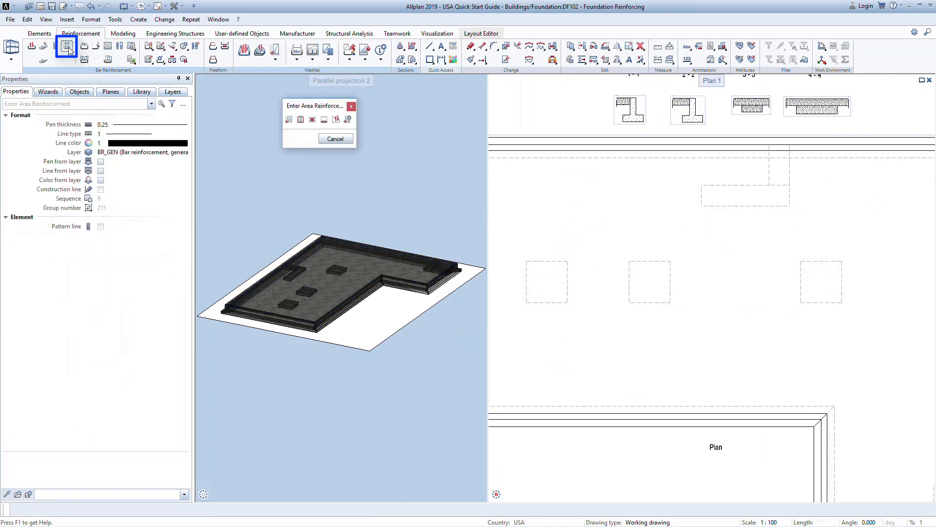
{"action": "left_click", "coordinate": [301, 122]}
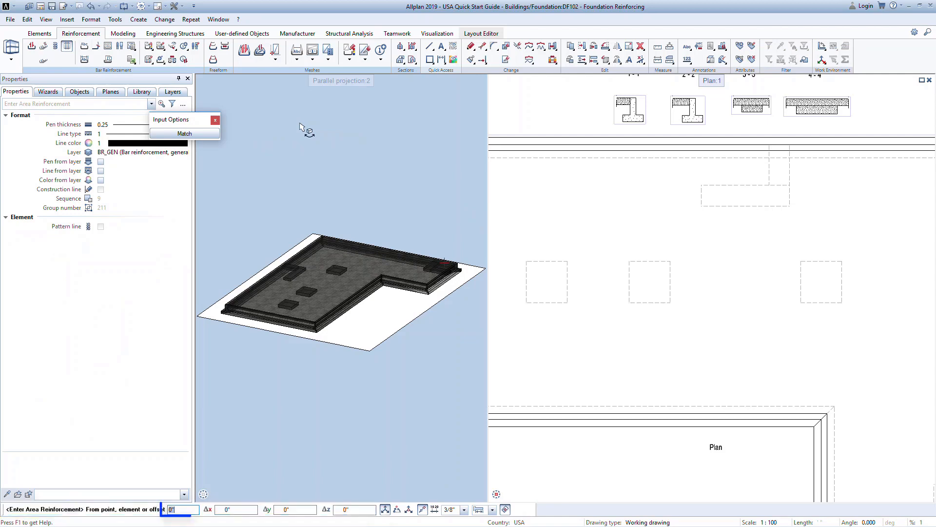
{"action": "type", "text": "-1."}
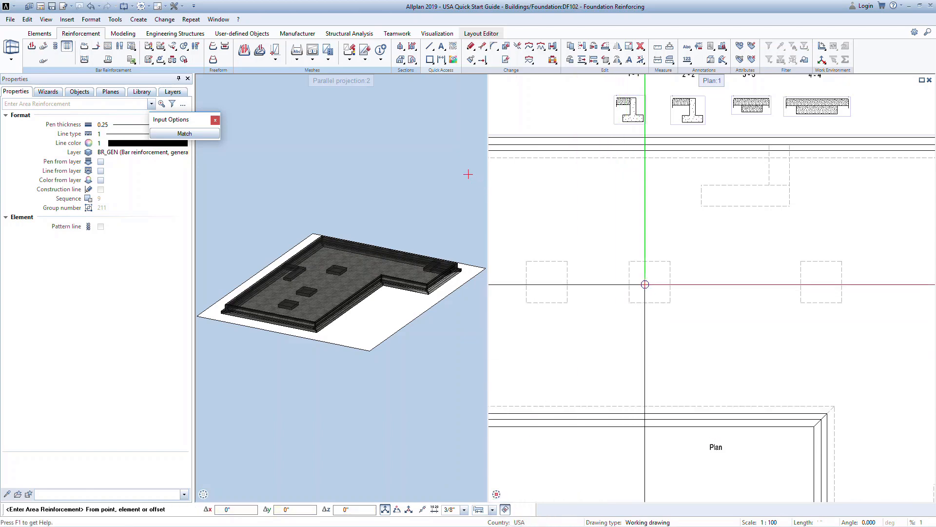
{"action": "left_click", "coordinate": [645, 283]}
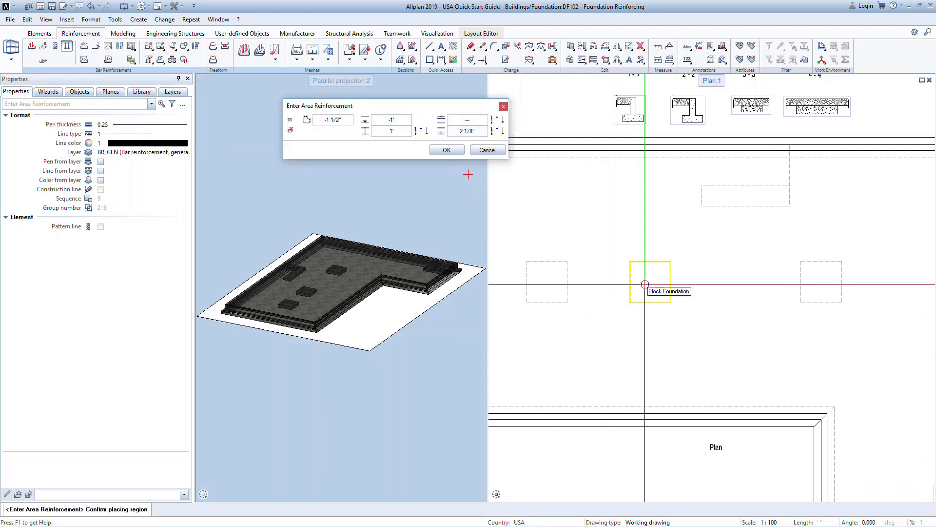
- Using section 4-4, set the footing's reinforcement layer depth to -2' 2" and its component thickness to 1' 2"
{"action": "scroll", "coordinate": [645, 284], "scroll_direction": "up", "scroll_amount": 5}
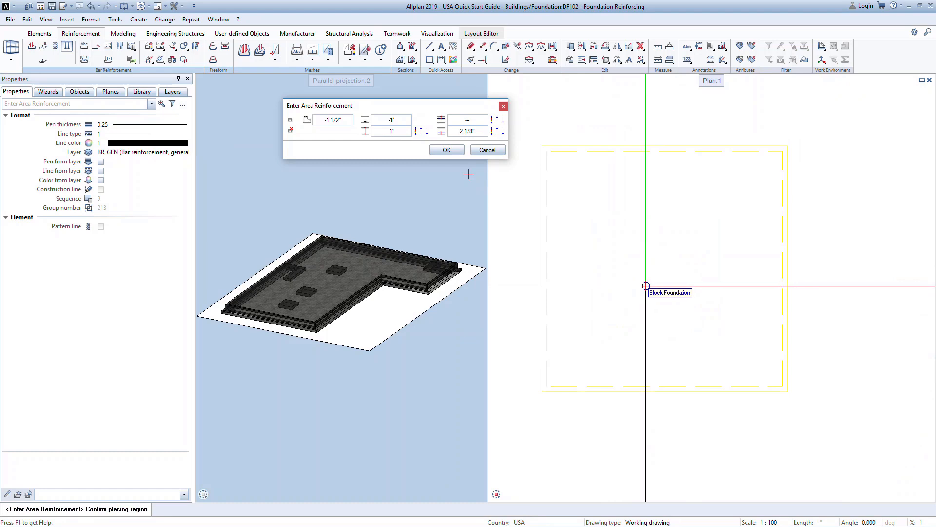
{"action": "scroll", "coordinate": [646, 286], "scroll_direction": "down", "scroll_amount": 5}
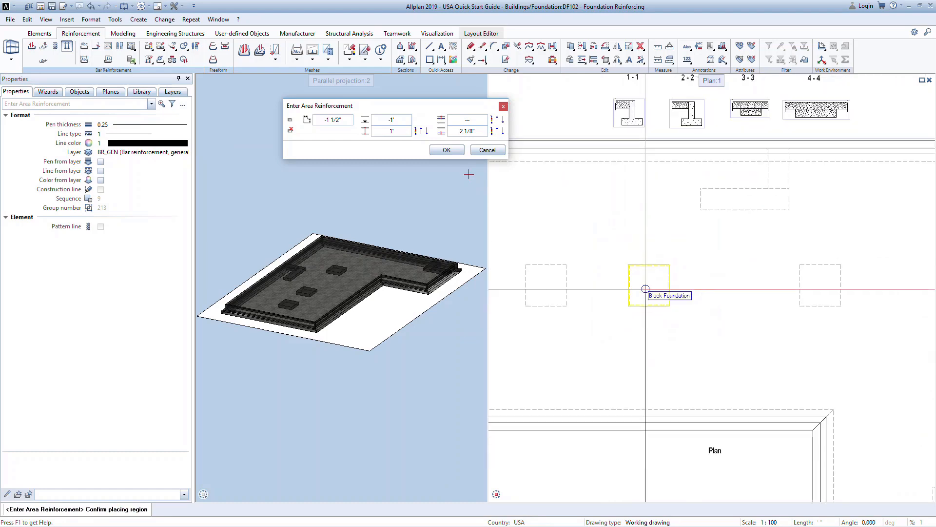
{"action": "scroll", "coordinate": [792, 140], "scroll_direction": "up", "scroll_amount": 5}
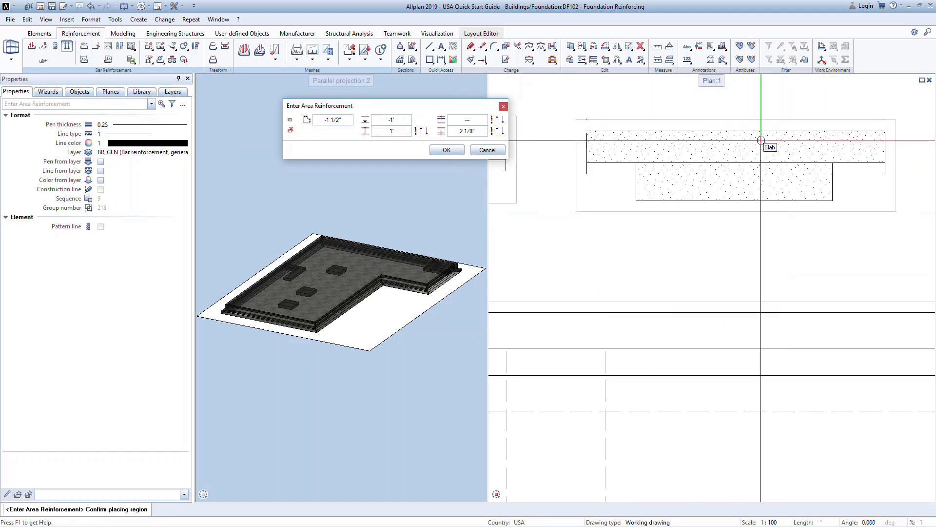
{"action": "left_click", "coordinate": [405, 122]}
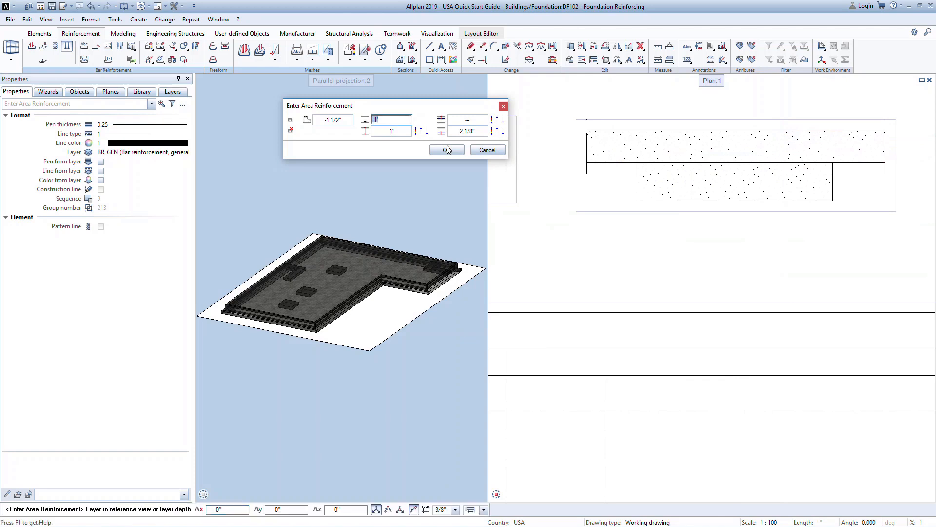
{"action": "left_click", "coordinate": [621, 194]}
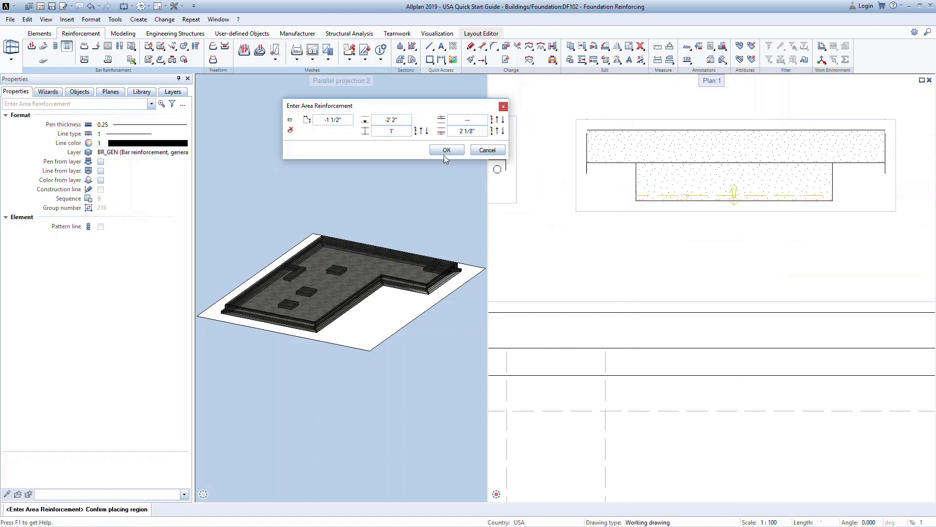
{"action": "left_click", "coordinate": [401, 131]}
{"action": "left_click", "coordinate": [636, 201]}
{"action": "left_click", "coordinate": [629, 163]}
- Set the concrete cover at the bottom of the placing region to 1 1/2"
{"action": "left_click", "coordinate": [468, 131]}
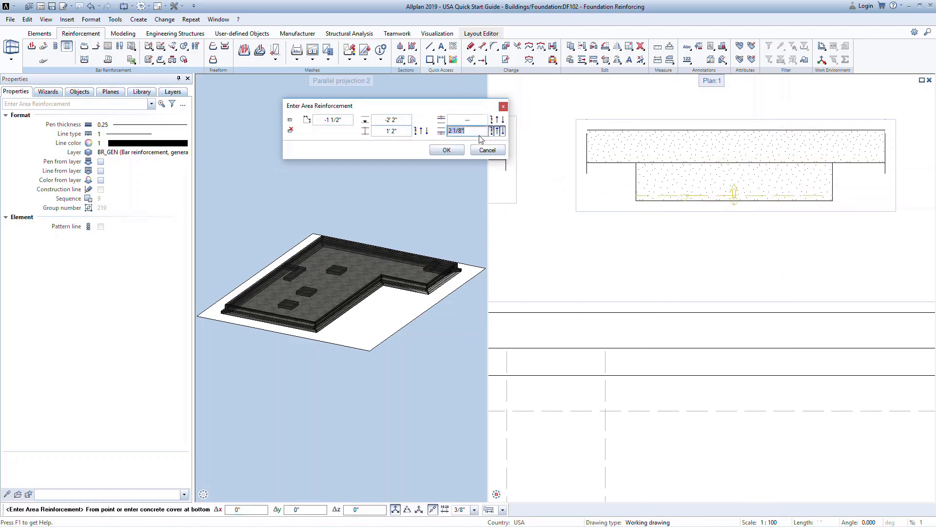
{"action": "type", "text": "1.5"}
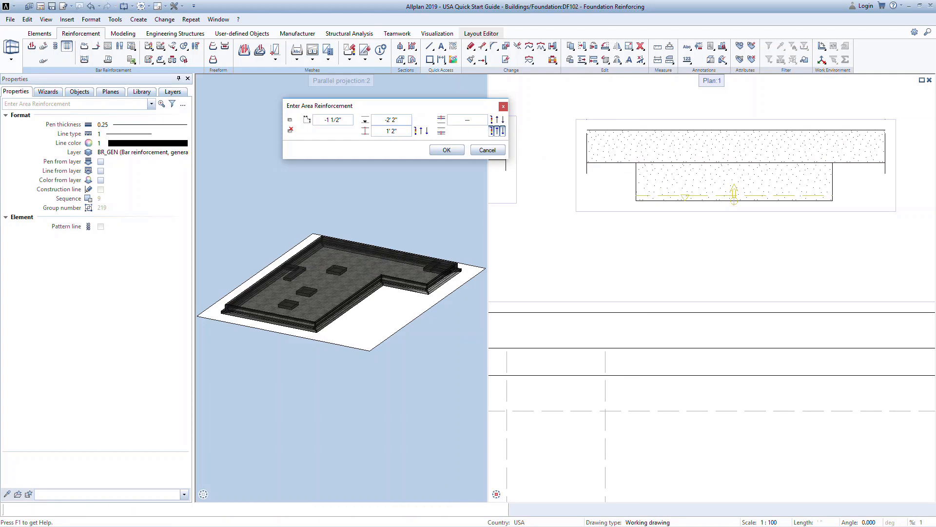
{"action": "key", "text": "Return"}
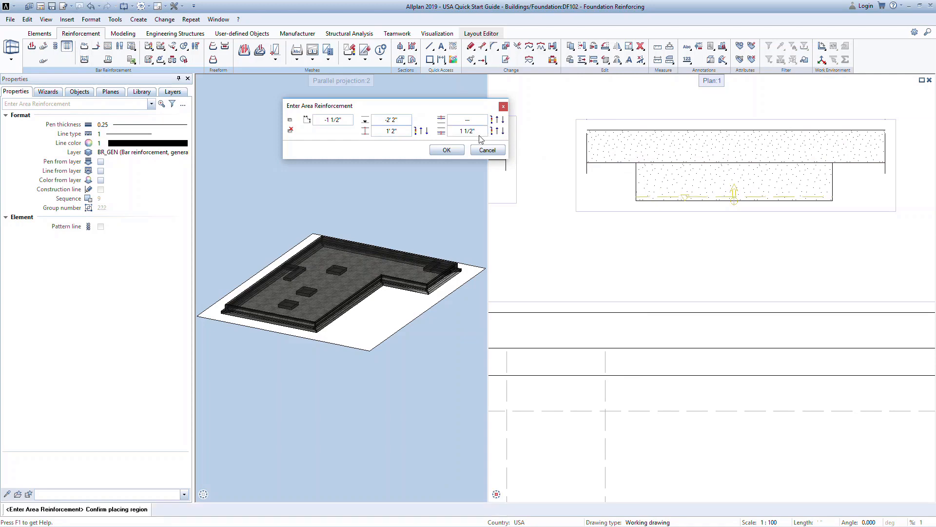
- Place the first layer of area reinforcement in the middle block foundation with #6 bars
{"action": "left_click", "coordinate": [446, 149]}
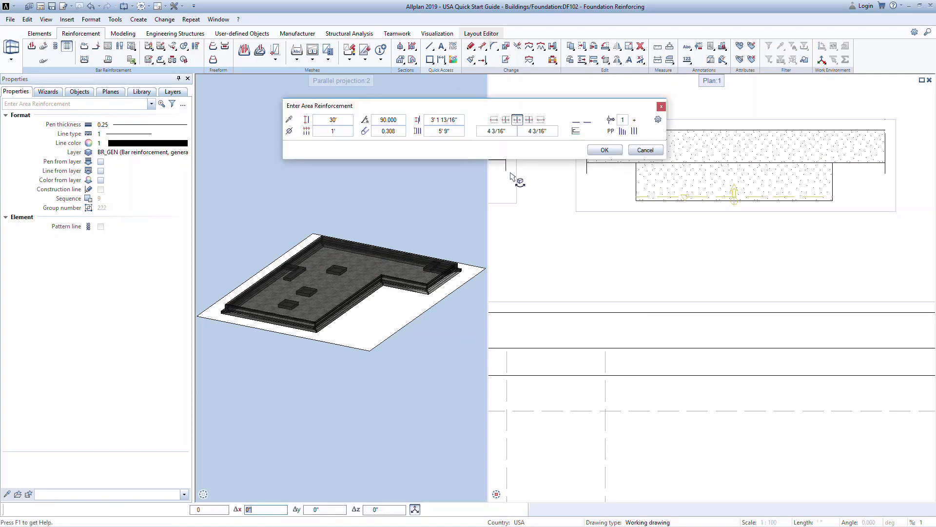
{"action": "scroll", "coordinate": [642, 220], "scroll_direction": "down", "scroll_amount": 4}
{"action": "middle_click_drag", "start_coordinate": [590, 294], "coordinate": [739, 247]}
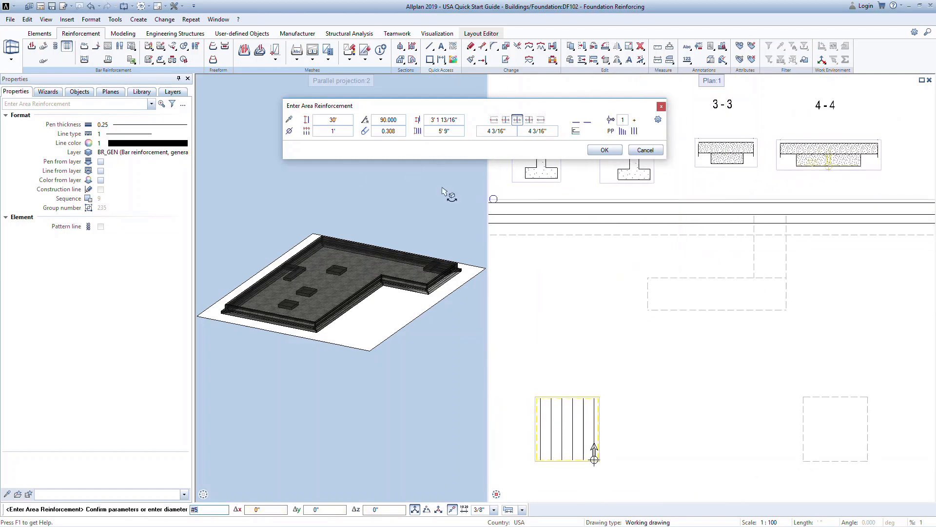
{"action": "left_click", "coordinate": [290, 131]}
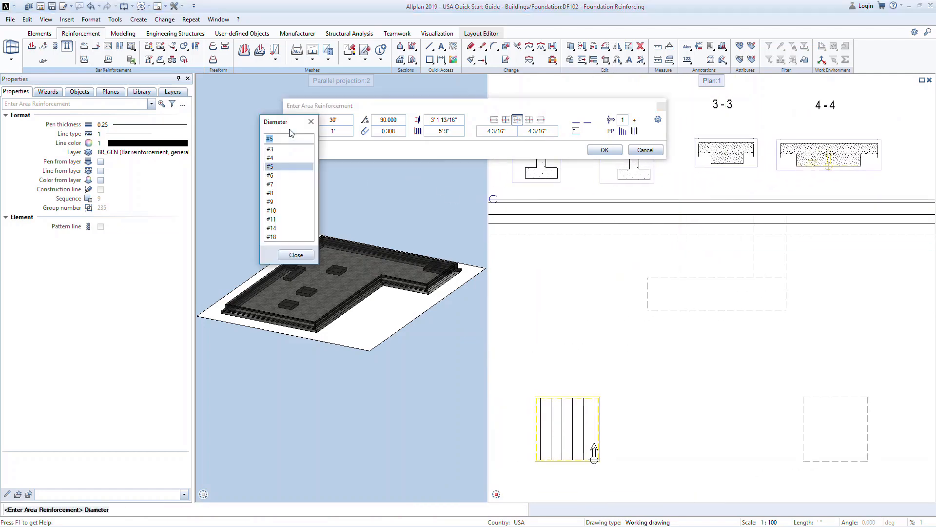
{"action": "left_click", "coordinate": [281, 176]}
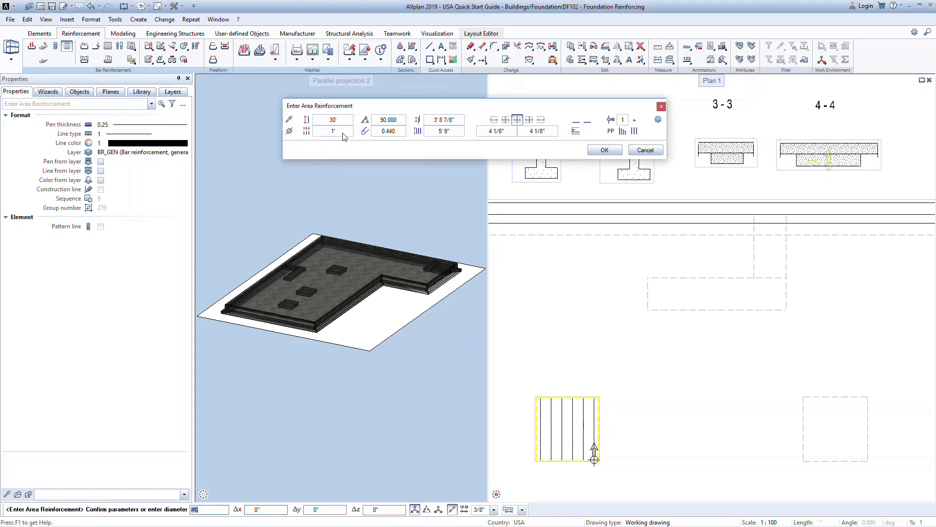
{"action": "left_click", "coordinate": [604, 150]}
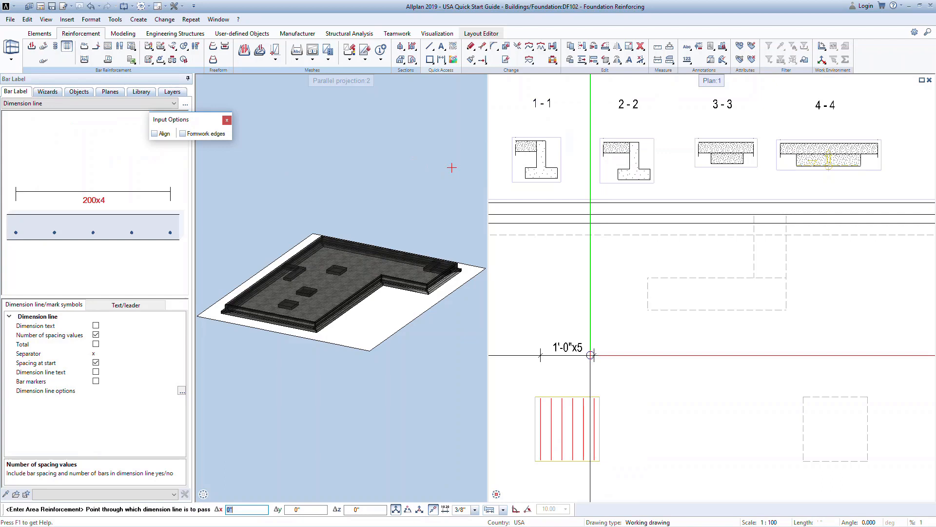
- Try adding the bar length to the label text, and leave the first bar layer unlabelled
{"action": "left_click", "coordinate": [577, 422]}
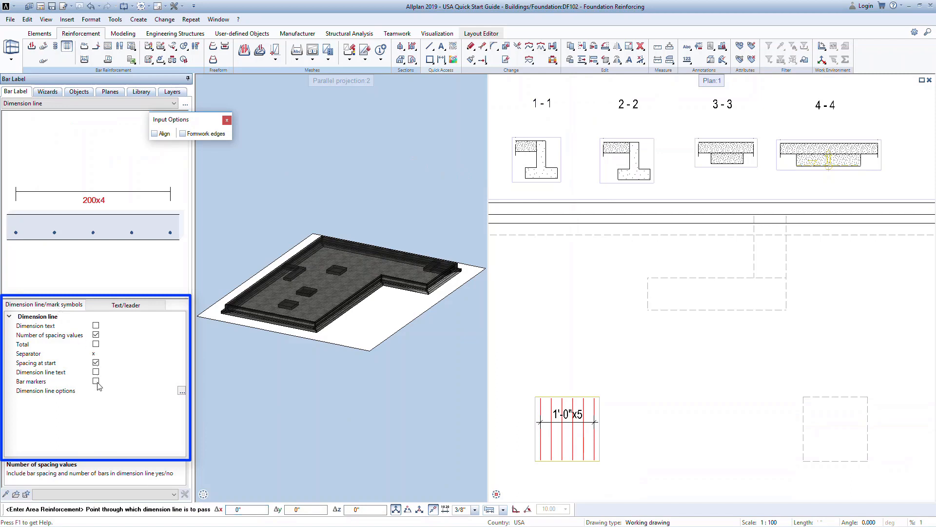
{"action": "left_click", "coordinate": [109, 306]}
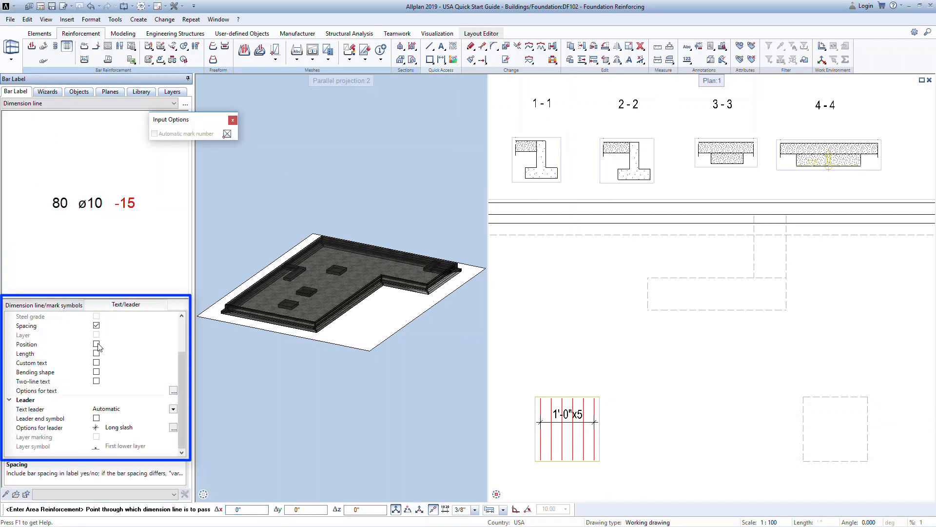
{"action": "left_click", "coordinate": [96, 353]}
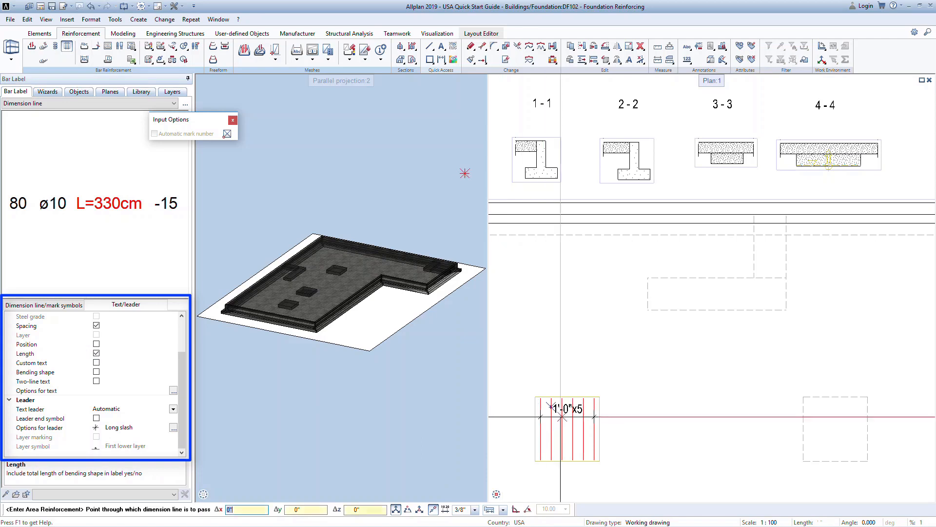
{"action": "key", "text": "Escape"}
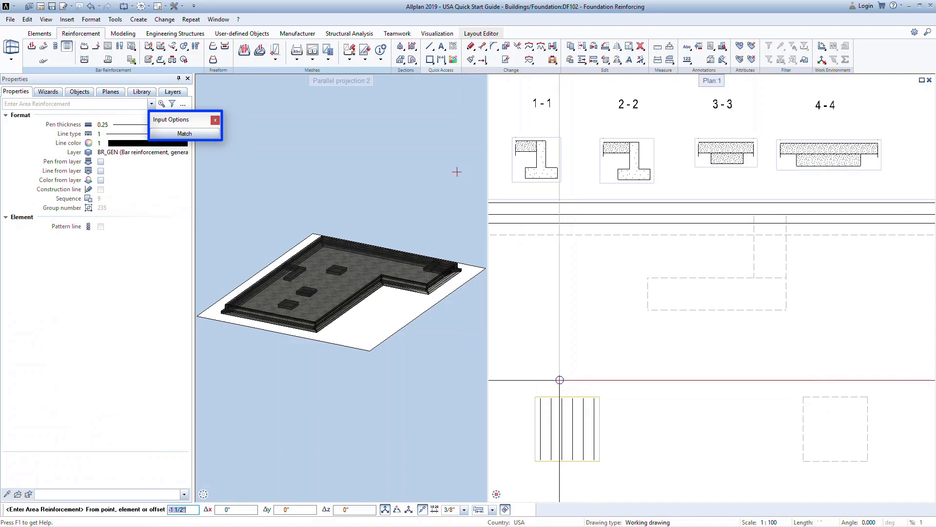
- Match the first layer's placing region and place a second, perpendicular layer of #6 bars in the block foundation without a label
{"action": "left_click", "coordinate": [185, 134]}
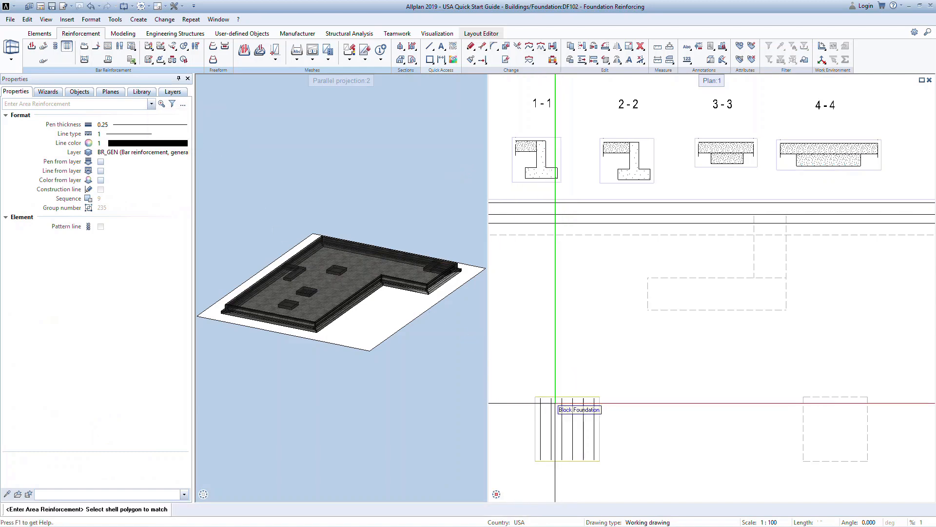
{"action": "left_click", "coordinate": [551, 405]}
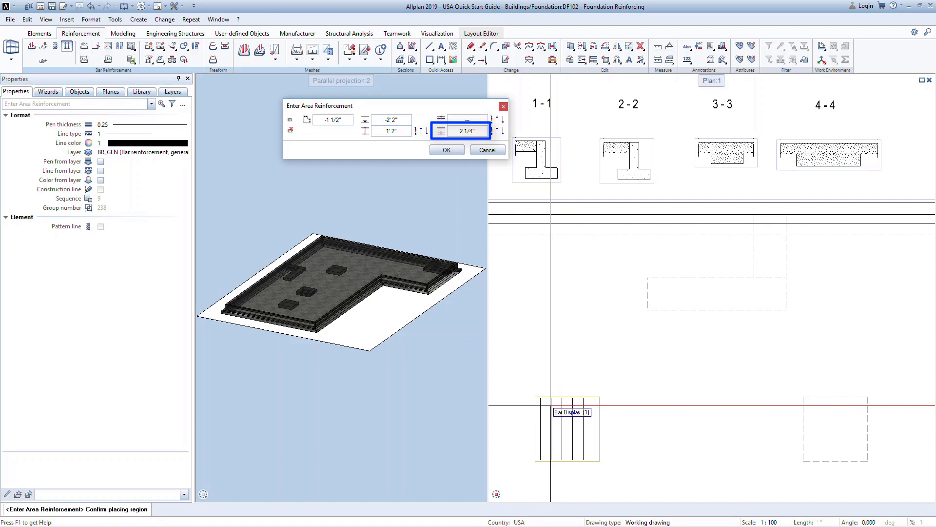
{"action": "left_click", "coordinate": [433, 152]}
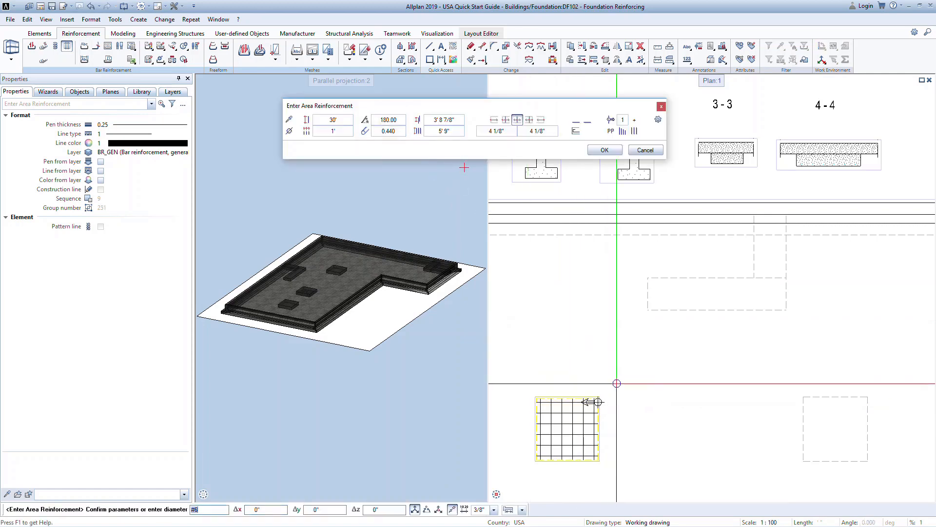
{"action": "left_click", "coordinate": [604, 150]}
{"action": "key", "text": "Escape"}
- Examine the crossed bar layers of the middle block foundation in the plan and in the 3D view
{"action": "scroll", "coordinate": [818, 176], "scroll_direction": "up", "scroll_amount": 5}
{"action": "scroll", "coordinate": [816, 175], "scroll_direction": "up", "scroll_amount": 2}
{"action": "scroll", "coordinate": [813, 180], "scroll_direction": "down", "scroll_amount": 8}
{"action": "middle_click_drag", "start_coordinate": [692, 339], "coordinate": [790, 215]}
{"action": "scroll", "coordinate": [304, 295], "scroll_direction": "up", "scroll_amount": 10}
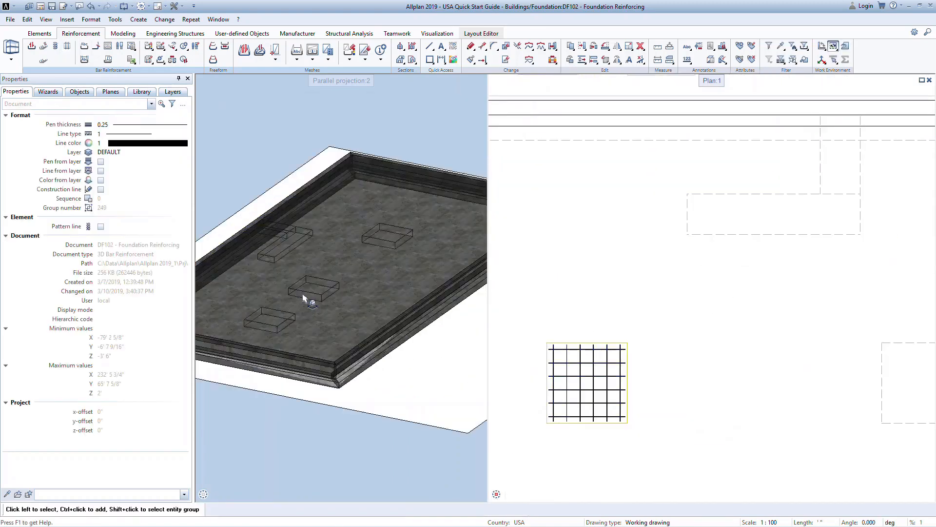
{"action": "left_click_drag", "start_coordinate": [323, 307], "coordinate": [301, 288]}
{"action": "scroll", "coordinate": [301, 290], "scroll_direction": "up", "scroll_amount": 5}
{"action": "scroll", "coordinate": [301, 290], "scroll_direction": "down", "scroll_amount": 10}
{"action": "scroll", "coordinate": [606, 315], "scroll_direction": "down", "scroll_amount": 3}
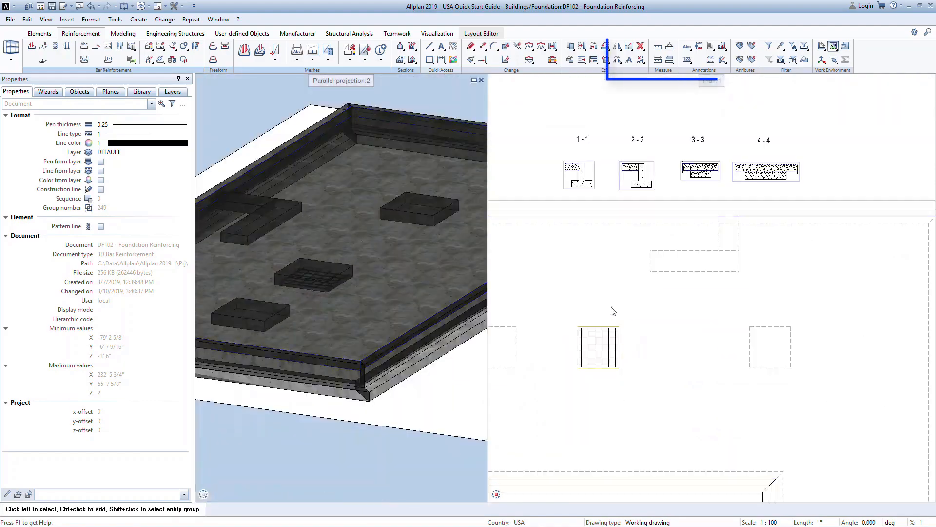
- In section 4-4, copy and mirror both bottom bar layers about the footing's horizontal mid-height axis to reinforce its top
{"action": "scroll", "coordinate": [783, 188], "scroll_direction": "up", "scroll_amount": 8}
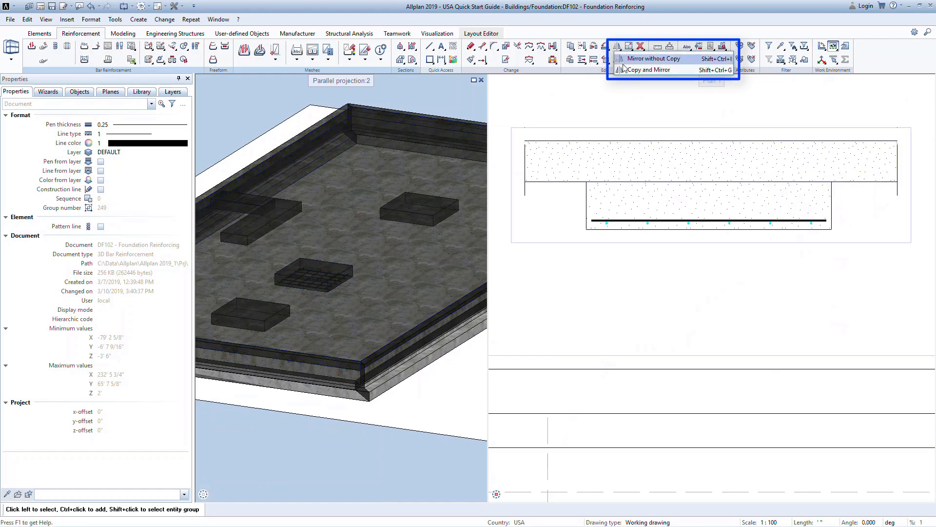
{"action": "left_click", "coordinate": [617, 49]}
{"action": "left_click_drag", "start_coordinate": [574, 203], "coordinate": [838, 228]}
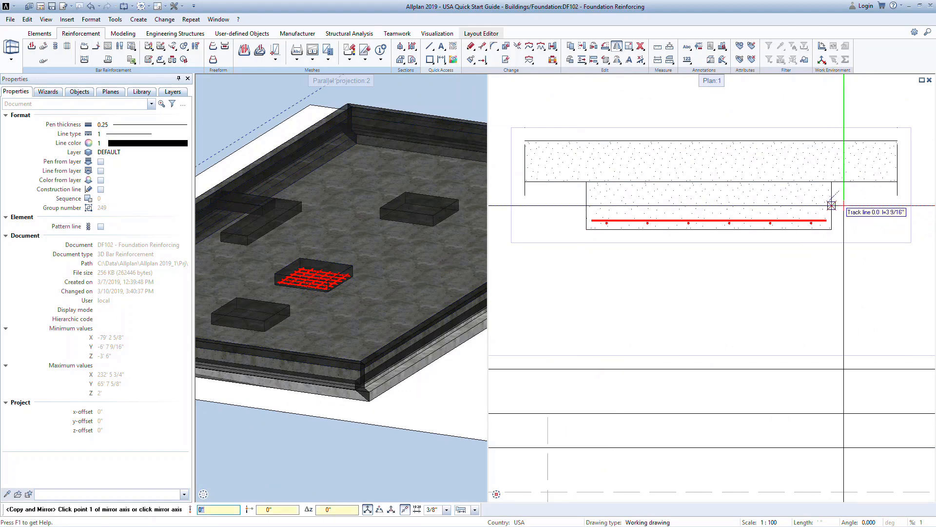
{"action": "left_click", "coordinate": [833, 205]}
{"action": "left_click", "coordinate": [834, 219]}
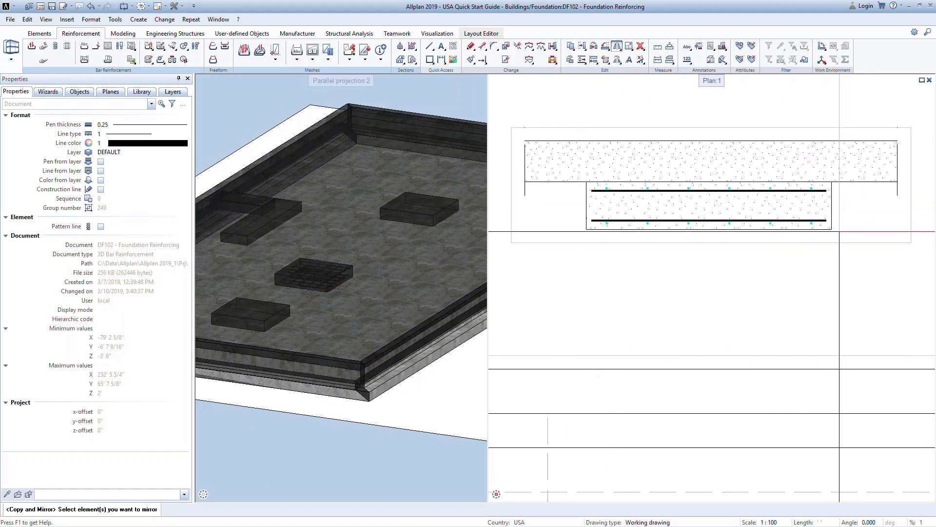
{"action": "key", "text": "Escape"}
- Start another area reinforcement and outline the long strip footing along the plan's east edge as a rectangular placing region with a -1 1/2" offset
{"action": "scroll", "coordinate": [785, 289], "scroll_direction": "down", "scroll_amount": 5}
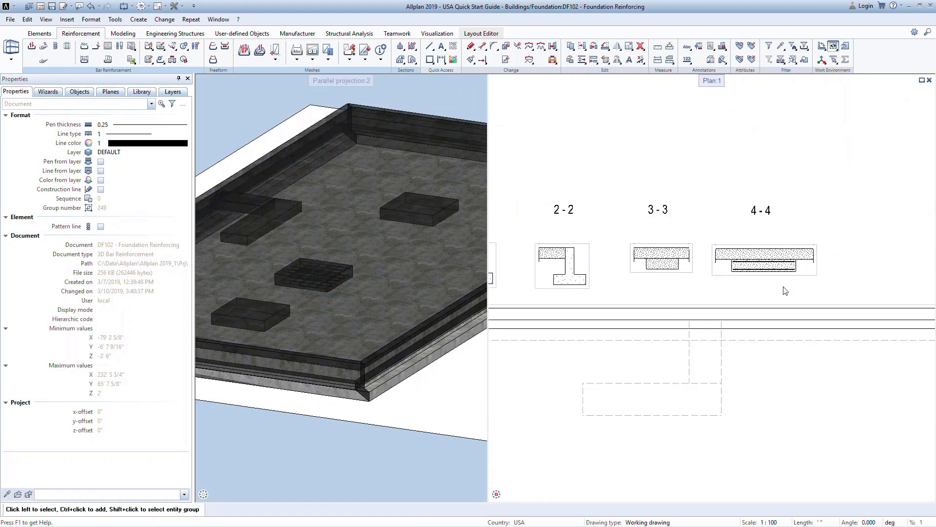
{"action": "middle_click_drag", "start_coordinate": [744, 349], "coordinate": [689, 198]}
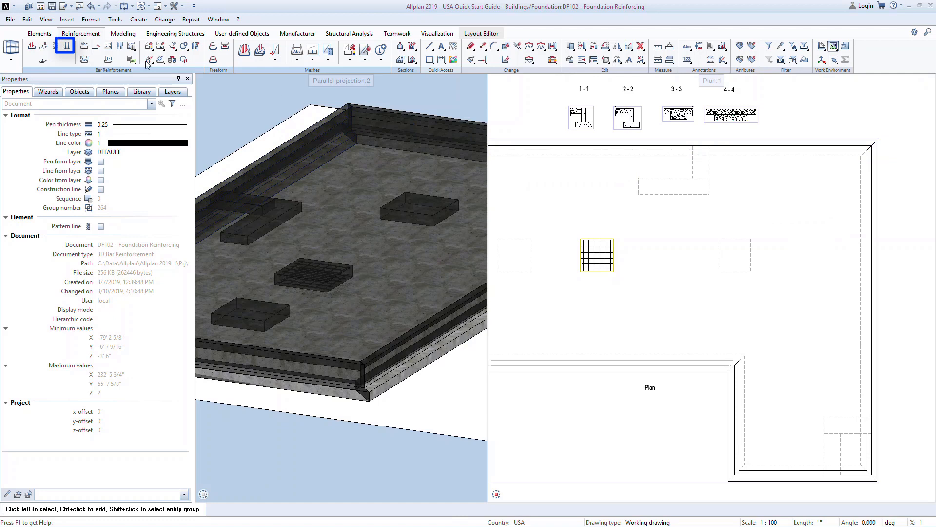
{"action": "left_click", "coordinate": [83, 59]}
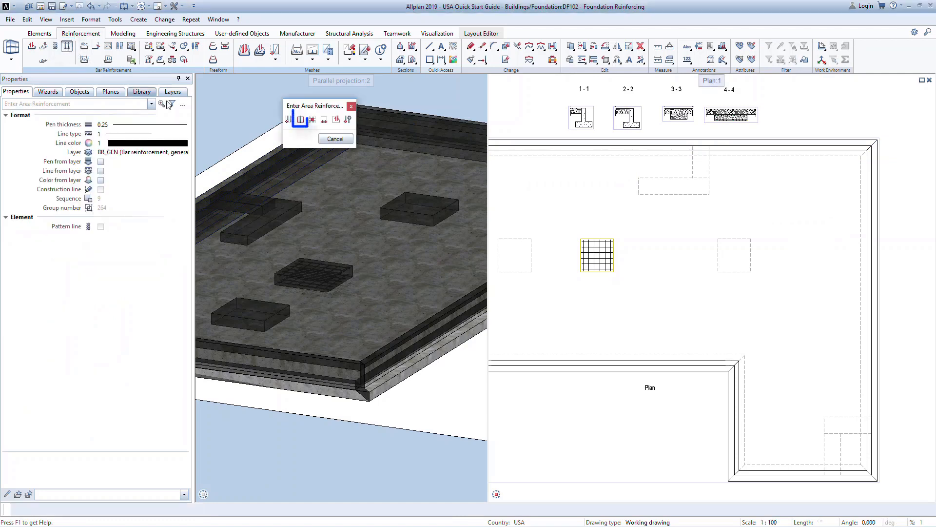
{"action": "left_click", "coordinate": [300, 120]}
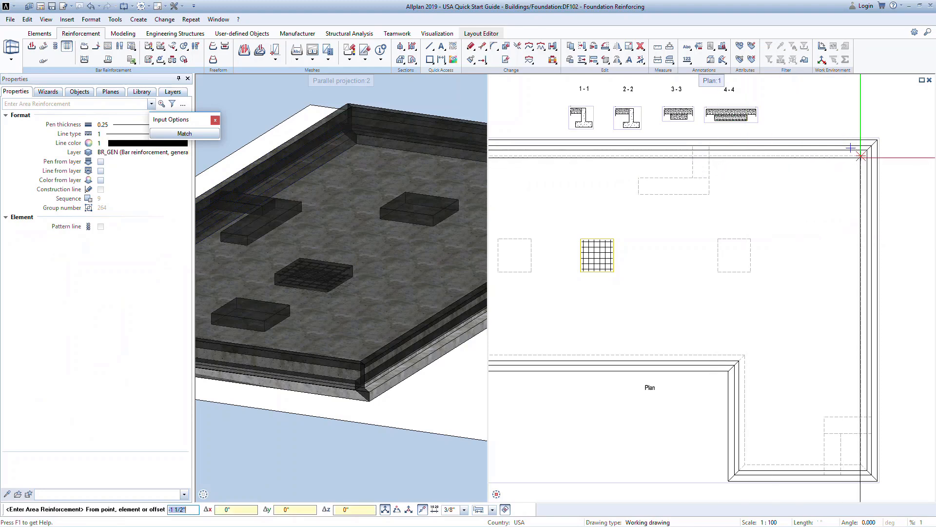
{"action": "key", "text": "Escape"}
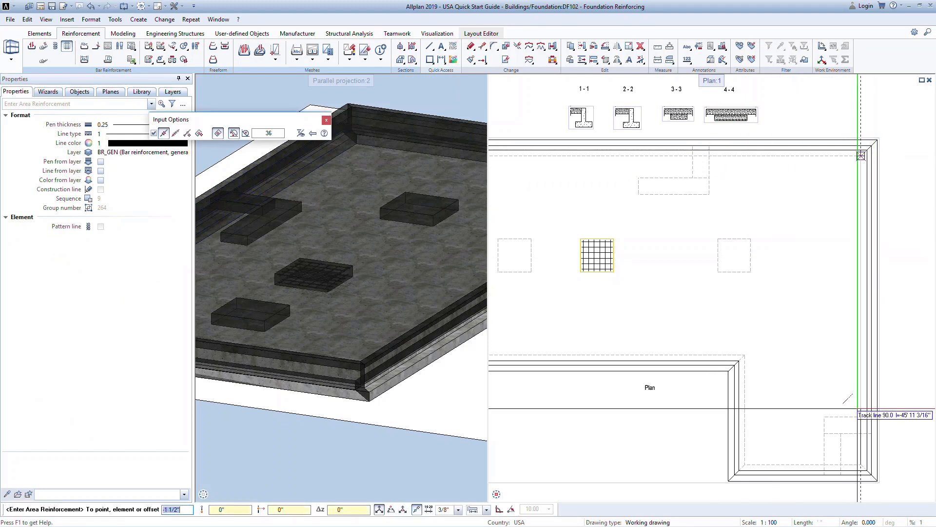
{"action": "left_click", "coordinate": [862, 464]}
{"action": "left_click", "coordinate": [877, 464]}
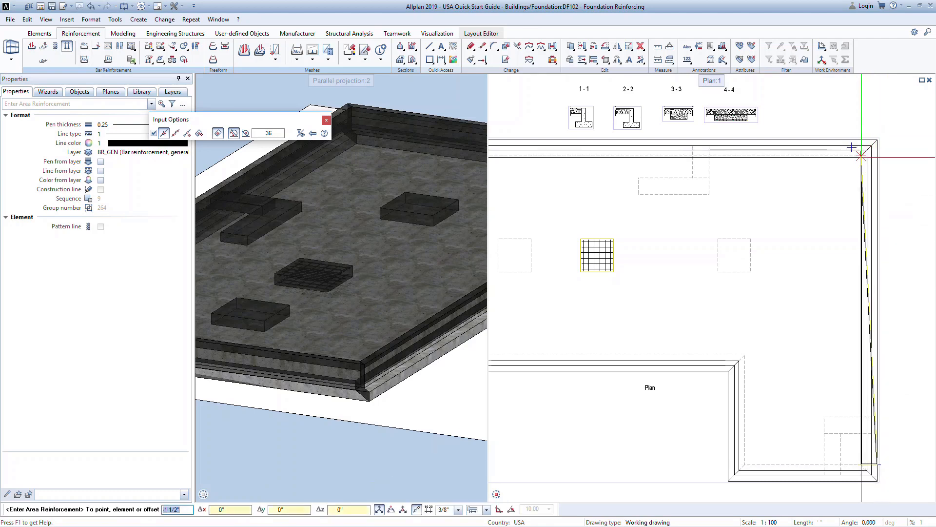
{"action": "left_click", "coordinate": [878, 156]}
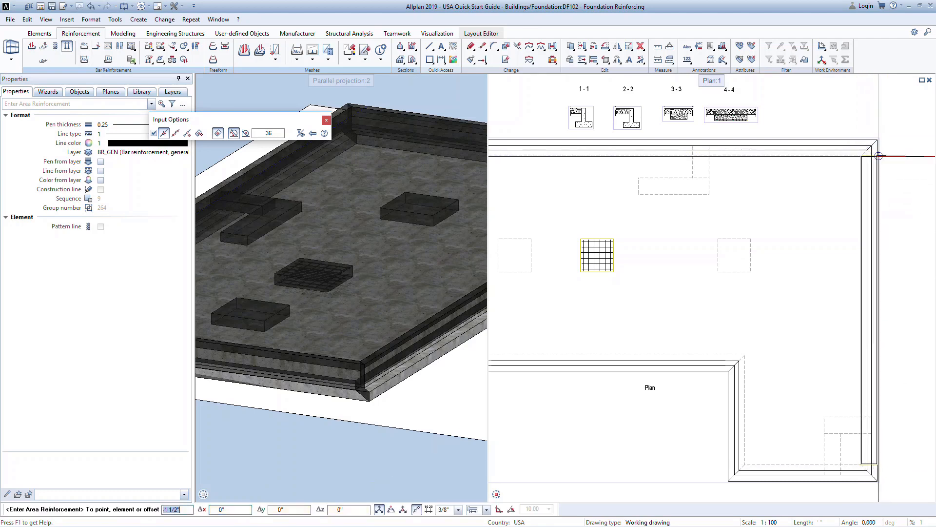
{"action": "key", "text": "Escape"}
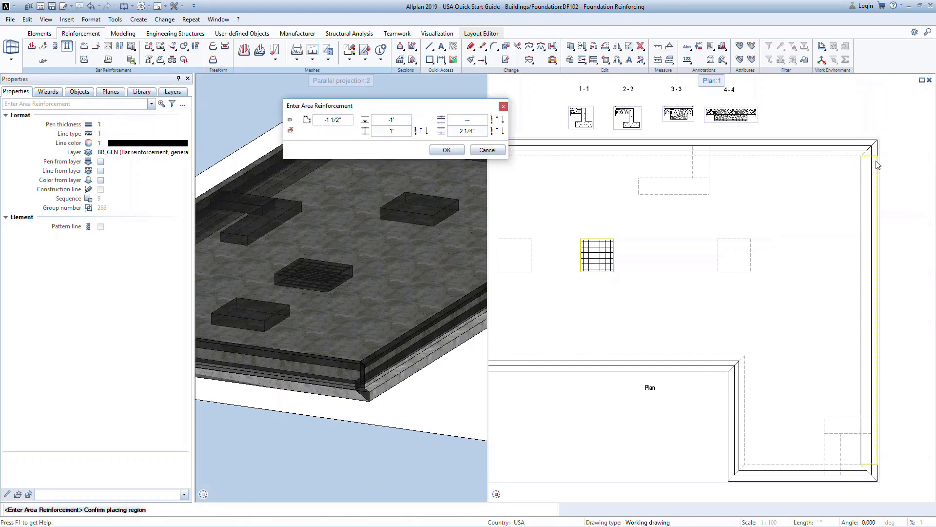
- Take the strip footing's reinforcement depth and component thickness from section 1-1 and set its bottom concrete cover to 1 1/2"
{"action": "left_click", "coordinate": [398, 117]}
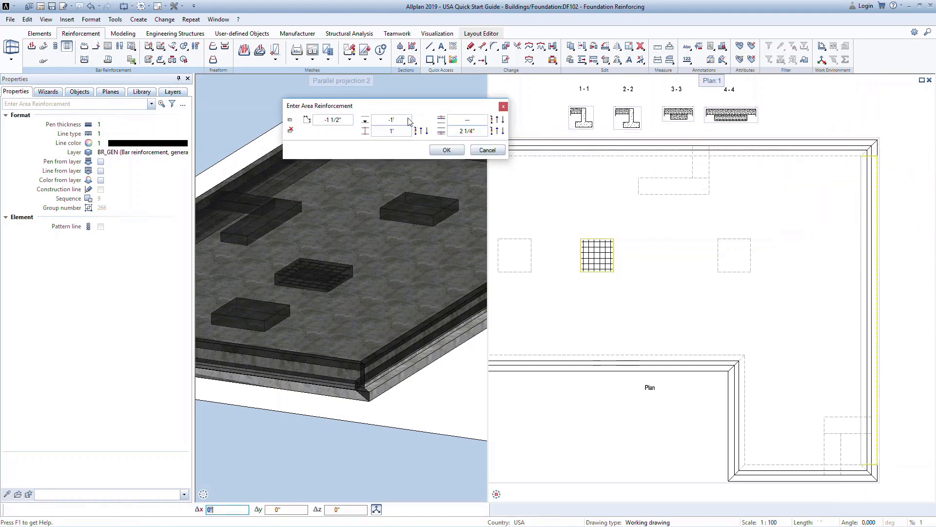
{"action": "scroll", "coordinate": [561, 127], "scroll_direction": "up", "scroll_amount": 8}
{"action": "left_click", "coordinate": [585, 239]}
{"action": "left_click", "coordinate": [404, 131]}
{"action": "left_click", "coordinate": [581, 239]}
{"action": "left_click", "coordinate": [571, 197]}
{"action": "left_click", "coordinate": [478, 132]}
{"action": "type", "text": "1.5\""}
{"action": "key", "text": "Return"}
{"action": "left_click", "coordinate": [455, 151]}
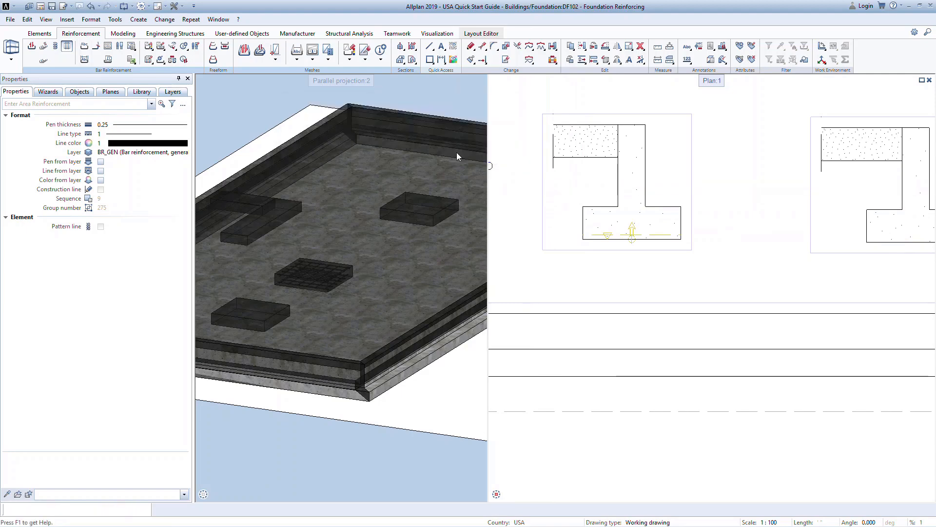
- Place the first layer of #6 bars across the width of the strip footing without a dimension line
{"action": "scroll", "coordinate": [529, 203], "scroll_direction": "down", "scroll_amount": 7}
{"action": "middle_click_drag", "start_coordinate": [662, 308], "coordinate": [608, 230]}
{"action": "scroll", "coordinate": [607, 231], "scroll_direction": "down", "scroll_amount": 2}
{"action": "left_click", "coordinate": [605, 149]}
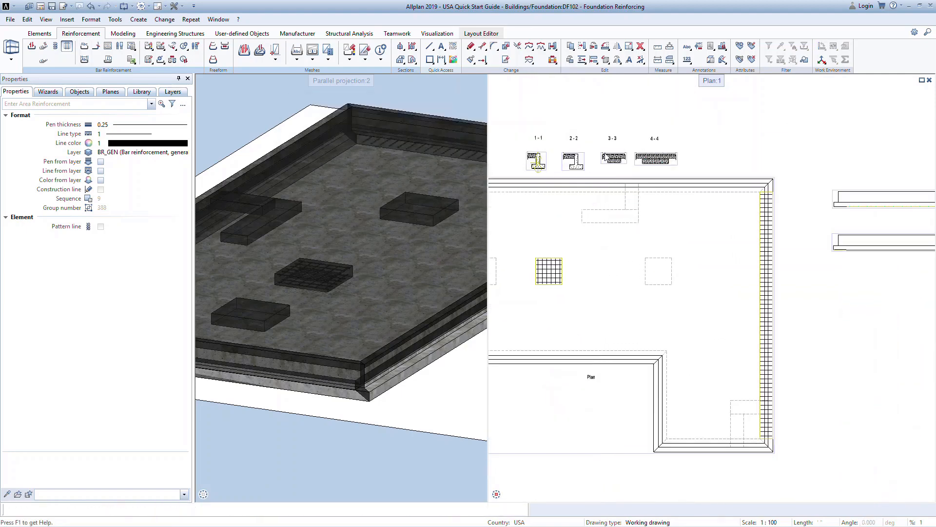
{"action": "scroll", "coordinate": [345, 317], "scroll_direction": "down", "scroll_amount": 4}
{"action": "middle_click_drag", "start_coordinate": [345, 317], "coordinate": [320, 326], "text": "shift"}
{"action": "scroll", "coordinate": [343, 335], "scroll_direction": "up", "scroll_amount": 4}
{"action": "middle_click_drag", "start_coordinate": [386, 343], "coordinate": [383, 278], "text": "shift"}
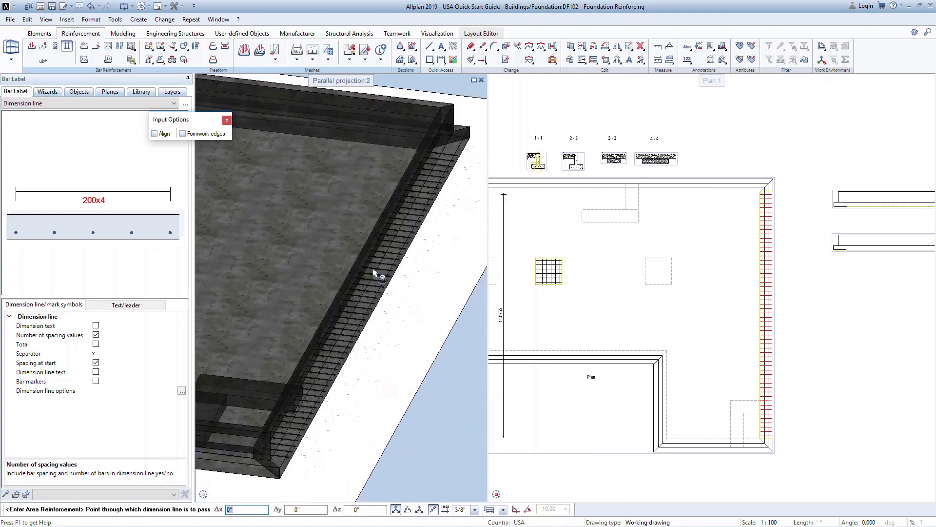
{"action": "key", "text": "Escape"}
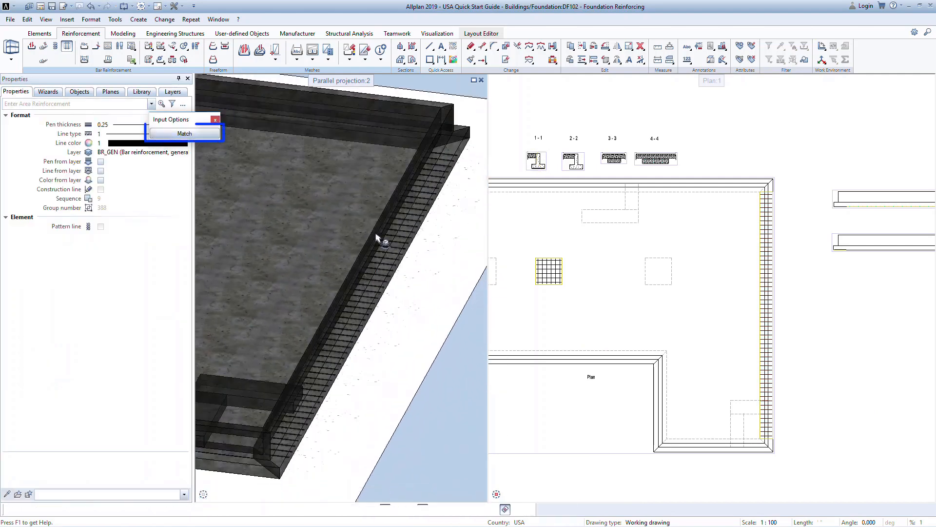
- Match the strip footing's placing region and place a second layer of #6 bars along its length, without a label
{"action": "left_click", "coordinate": [219, 138]}
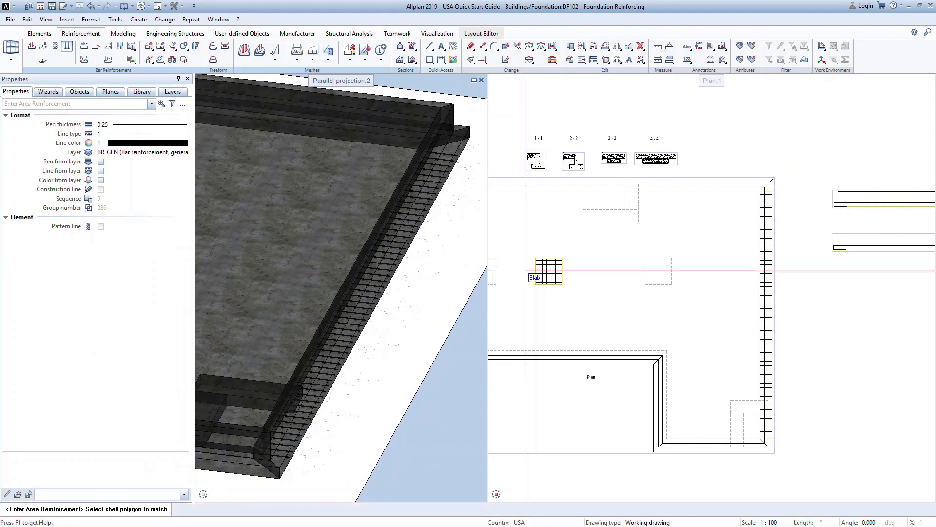
{"action": "left_click", "coordinate": [764, 286]}
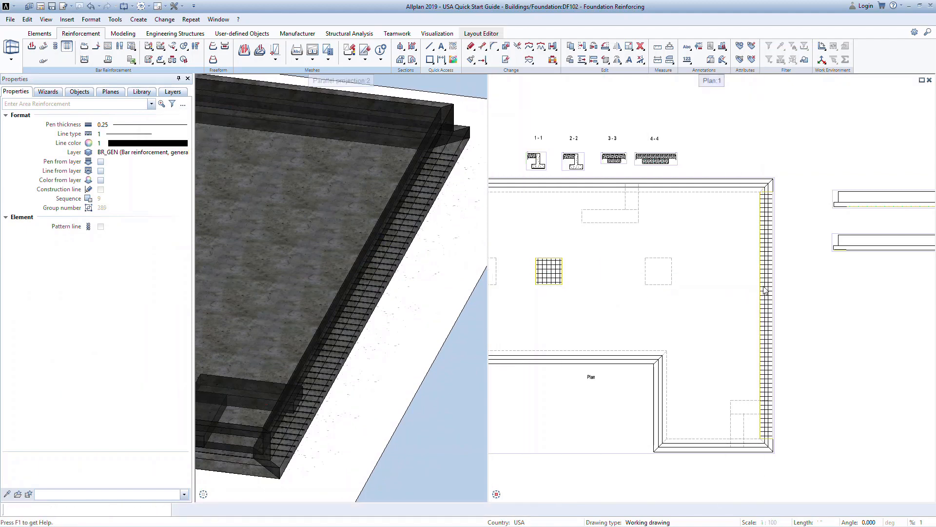
{"action": "left_click", "coordinate": [446, 150]}
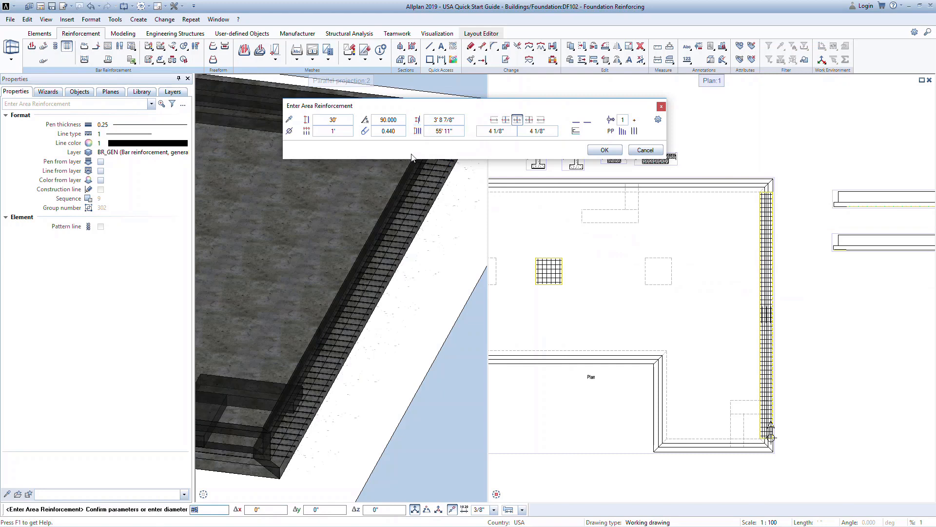
{"action": "left_click", "coordinate": [603, 150]}
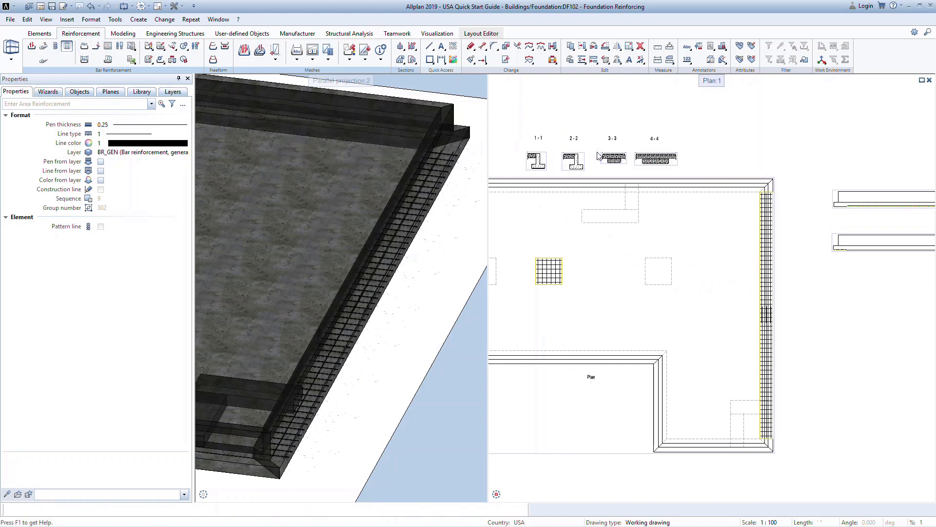
{"action": "key", "text": "Escape"}
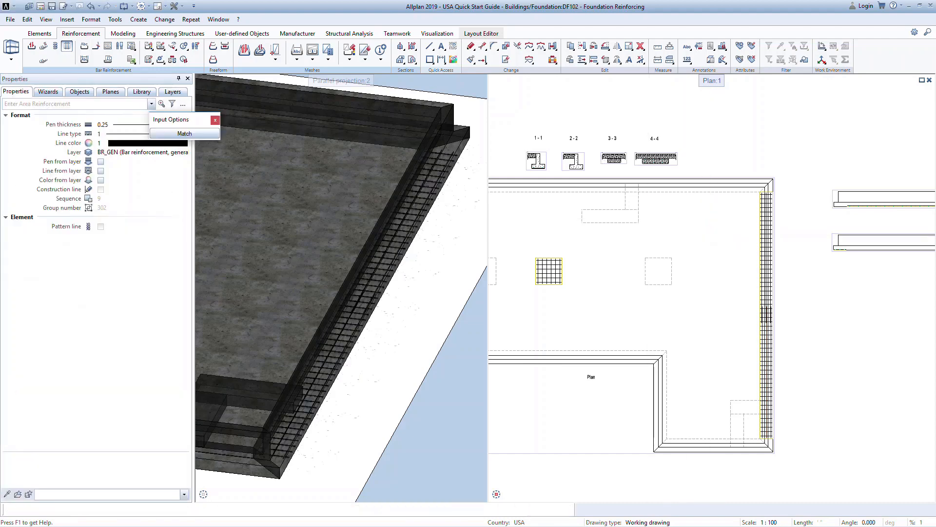
- Leave the area reinforcement command and examine the strip footing's two bar layers in section 1-1
{"action": "key", "text": "Escape"}
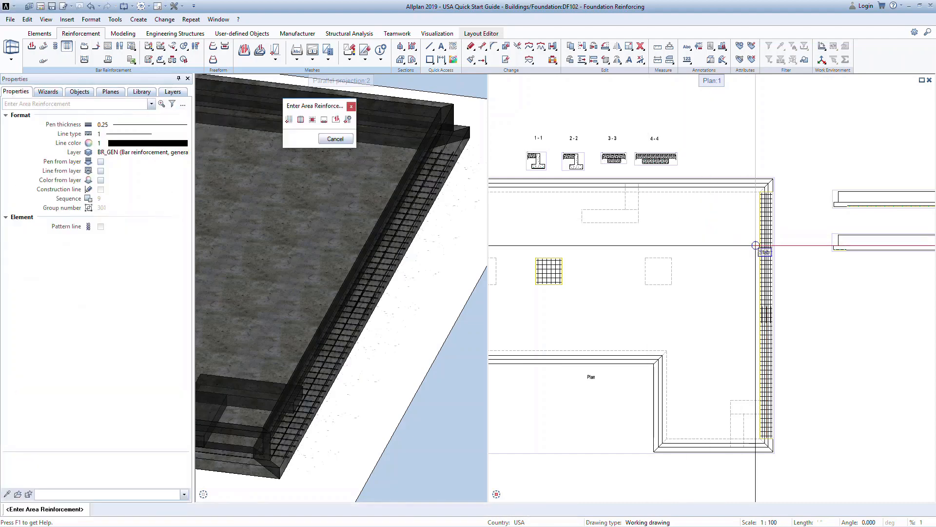
{"action": "scroll", "coordinate": [756, 245], "scroll_direction": "up", "scroll_amount": 3}
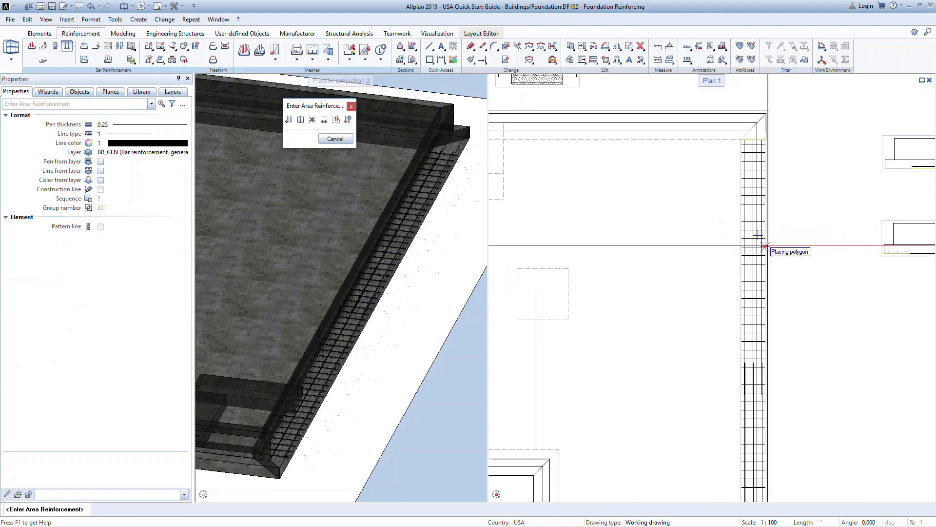
{"action": "key", "text": "Escape"}
{"action": "scroll", "coordinate": [768, 245], "scroll_direction": "up", "scroll_amount": 3}
{"action": "scroll", "coordinate": [770, 246], "scroll_direction": "down", "scroll_amount": 5}
{"action": "middle_click_drag", "start_coordinate": [535, 153], "coordinate": [635, 170]}
{"action": "scroll", "coordinate": [569, 168], "scroll_direction": "up", "scroll_amount": 3}
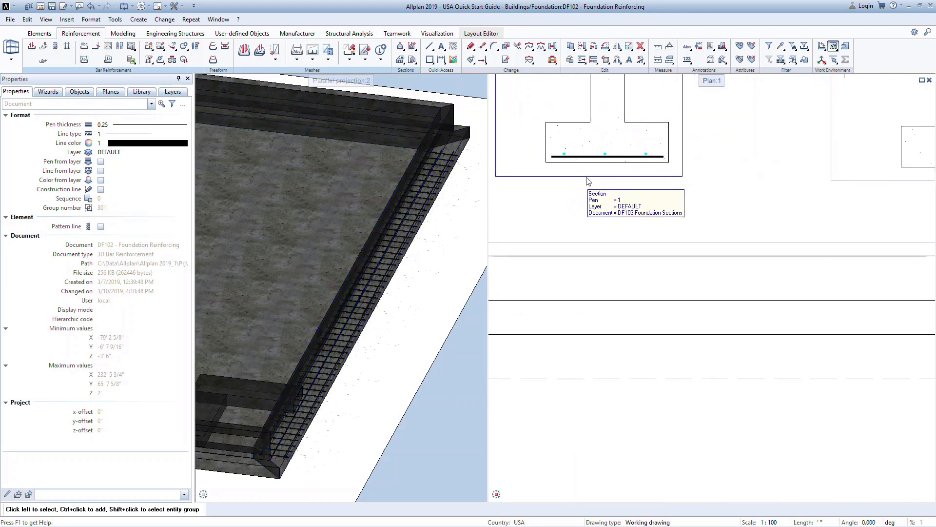
{"action": "scroll", "coordinate": [591, 182], "scroll_direction": "down", "scroll_amount": 5}
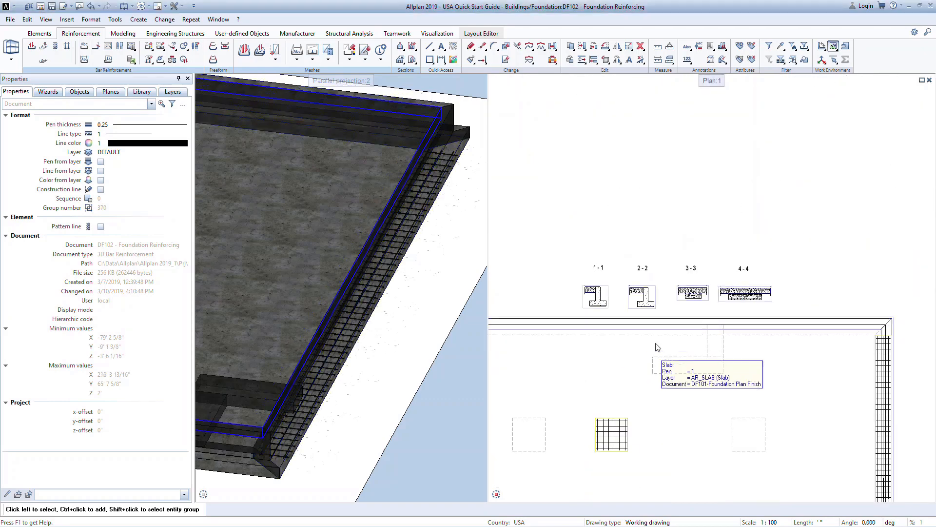
- Start another area reinforcement and pick the wall outline in section 5-5 as its placing region, with a -1 1/2" offset
{"action": "scroll", "coordinate": [605, 245], "scroll_direction": "down", "scroll_amount": 1}
{"action": "middle_click_drag", "start_coordinate": [812, 327], "coordinate": [629, 293]}
{"action": "scroll", "coordinate": [704, 227], "scroll_direction": "up", "scroll_amount": 5}
{"action": "middle_click_drag", "start_coordinate": [655, 291], "coordinate": [628, 295]}
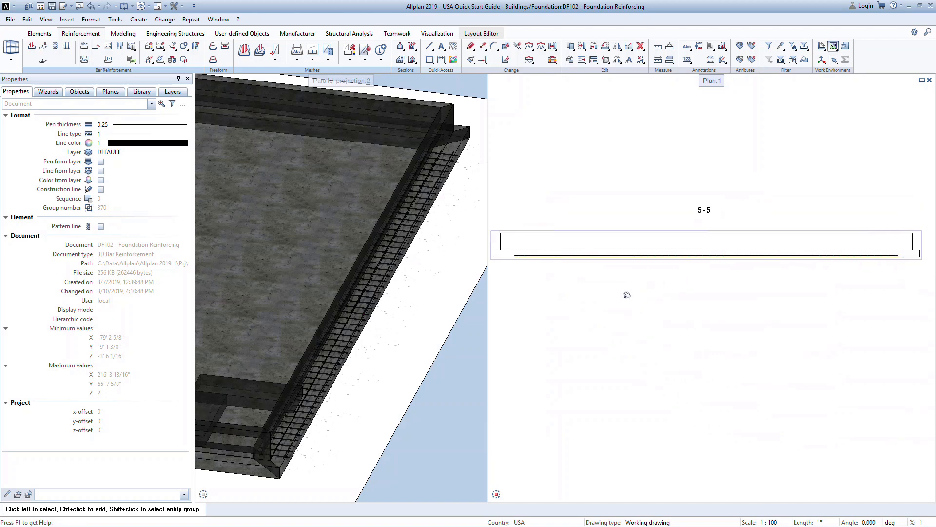
{"action": "left_click", "coordinate": [67, 45]}
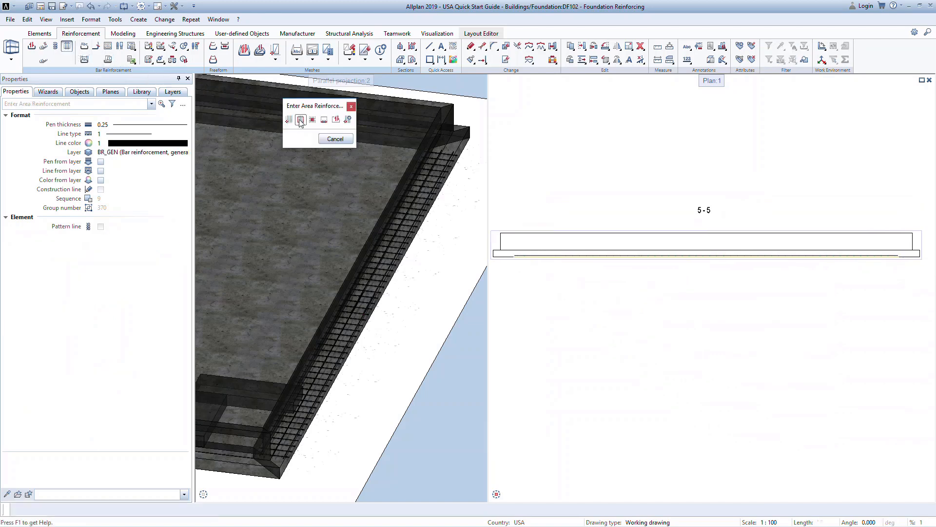
{"action": "left_click", "coordinate": [301, 120]}
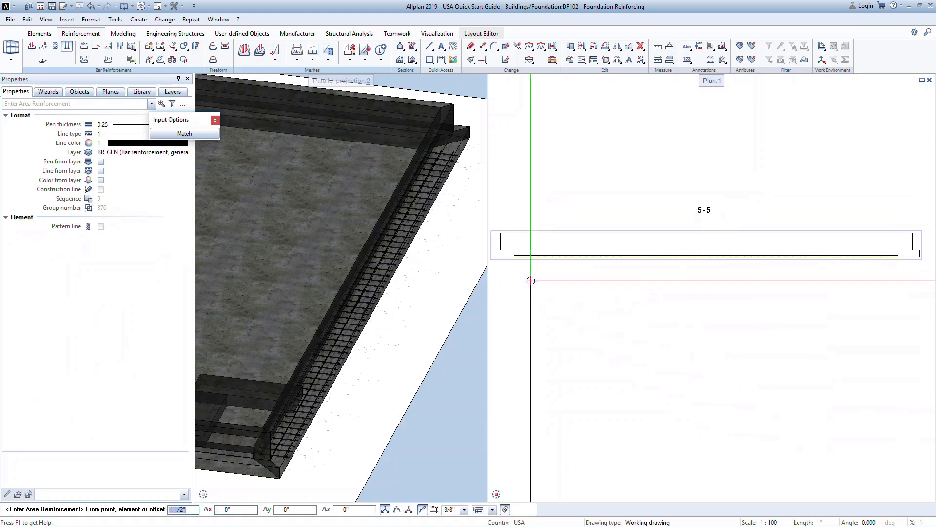
{"action": "left_click", "coordinate": [535, 241]}
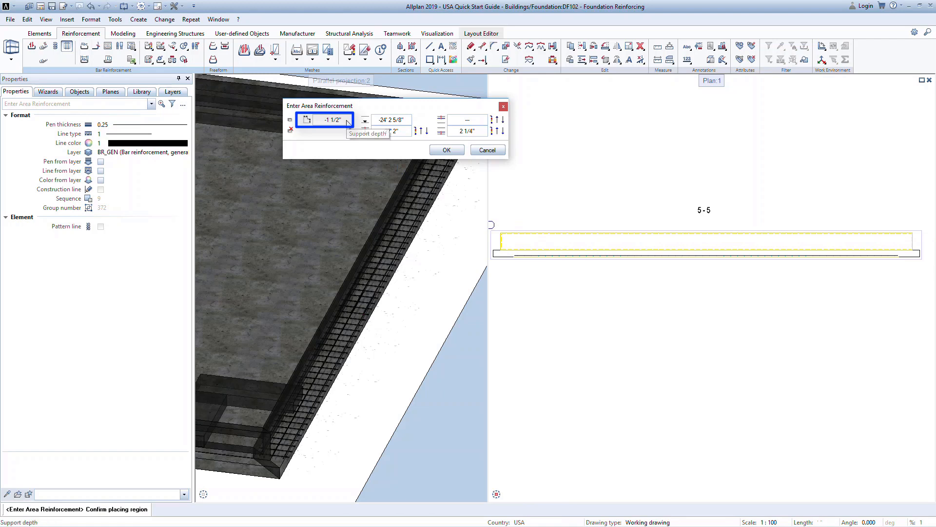
- Set the support depth of the placing region's lower side to 8" so it extends down into the strip footing
{"action": "left_click", "coordinate": [348, 122]}
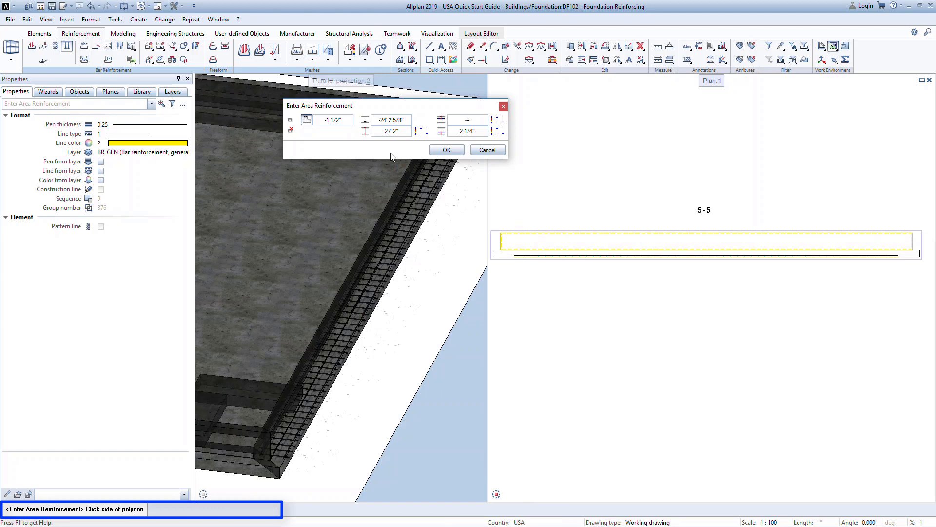
{"action": "left_click", "coordinate": [512, 249]}
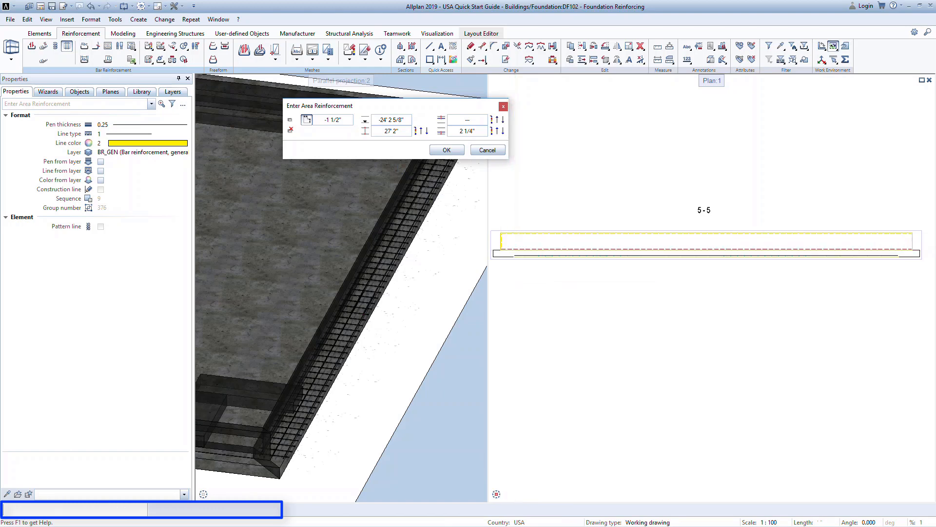
{"action": "type", "text": "8"}
{"action": "key", "text": "Return"}
{"action": "scroll", "coordinate": [507, 253], "scroll_direction": "up", "scroll_amount": 5}
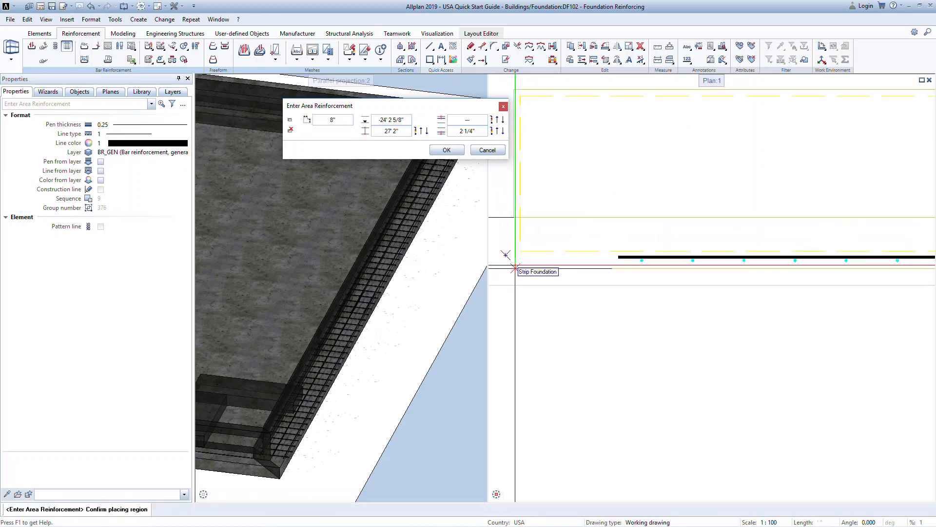
{"action": "scroll", "coordinate": [516, 267], "scroll_direction": "up", "scroll_amount": 2}
{"action": "scroll", "coordinate": [516, 267], "scroll_direction": "down", "scroll_amount": 2}
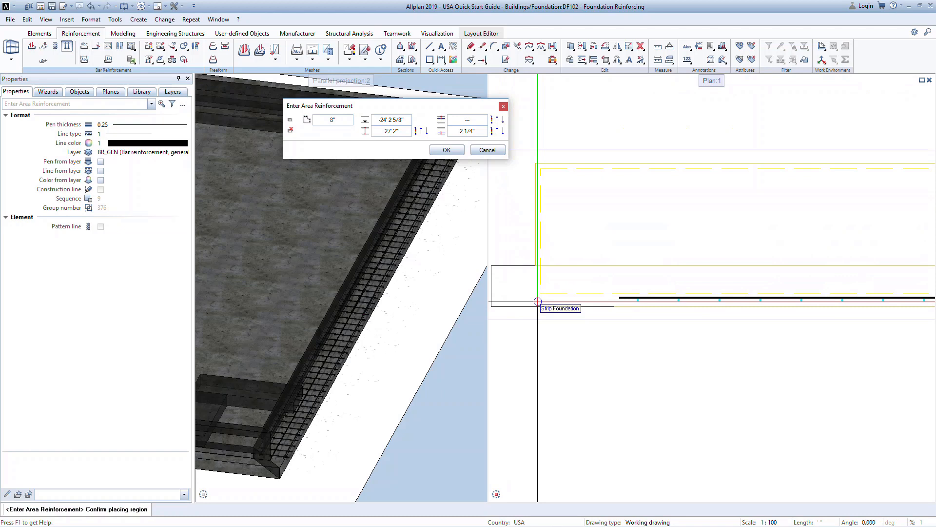
{"action": "scroll", "coordinate": [538, 301], "scroll_direction": "down", "scroll_amount": 5}
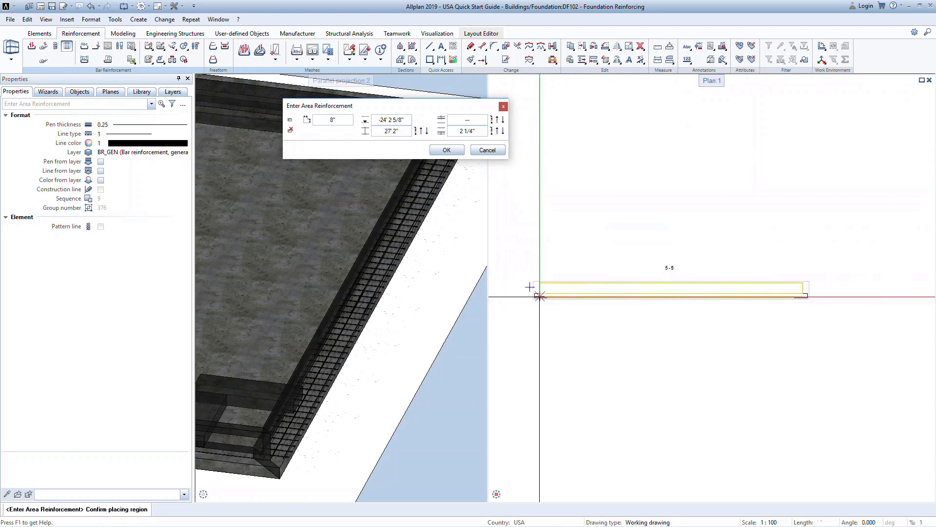
- Take the wall's layer depth from the inner wall corner in plan, with 10" component thickness and 4" bottom concrete cover
{"action": "scroll", "coordinate": [646, 246], "scroll_direction": "up", "scroll_amount": 6}
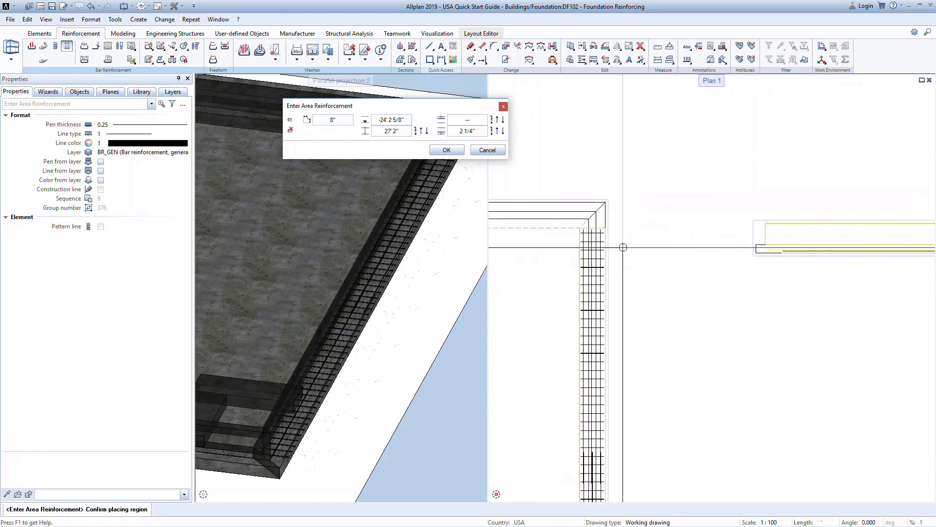
{"action": "left_click", "coordinate": [402, 120]}
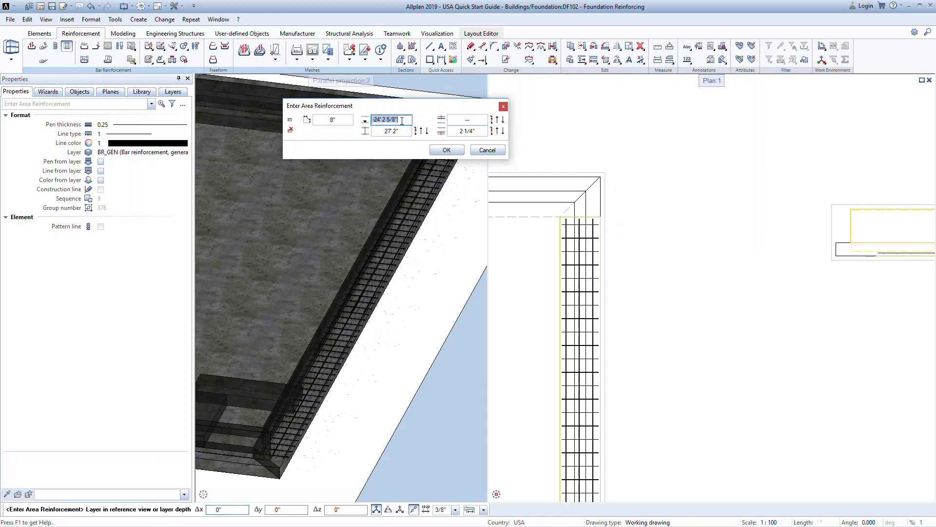
{"action": "left_click", "coordinate": [576, 201]}
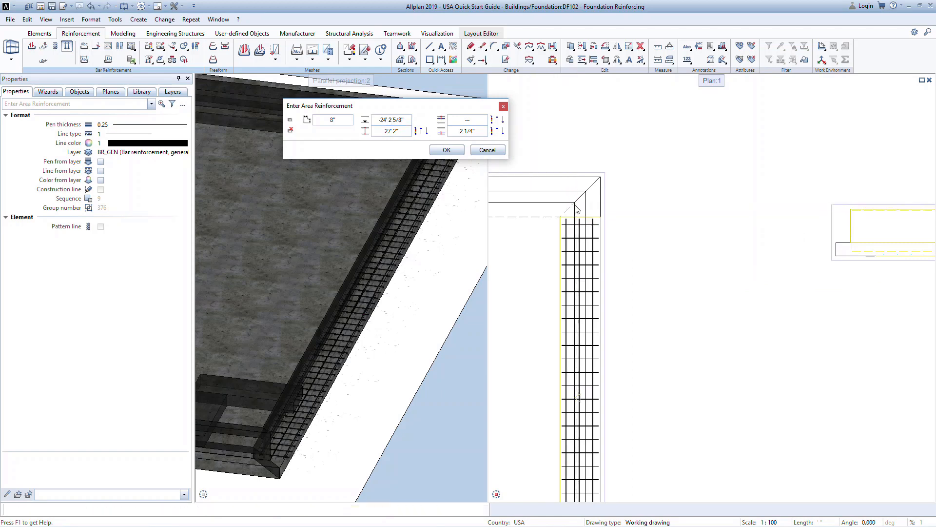
{"action": "left_click", "coordinate": [402, 131]}
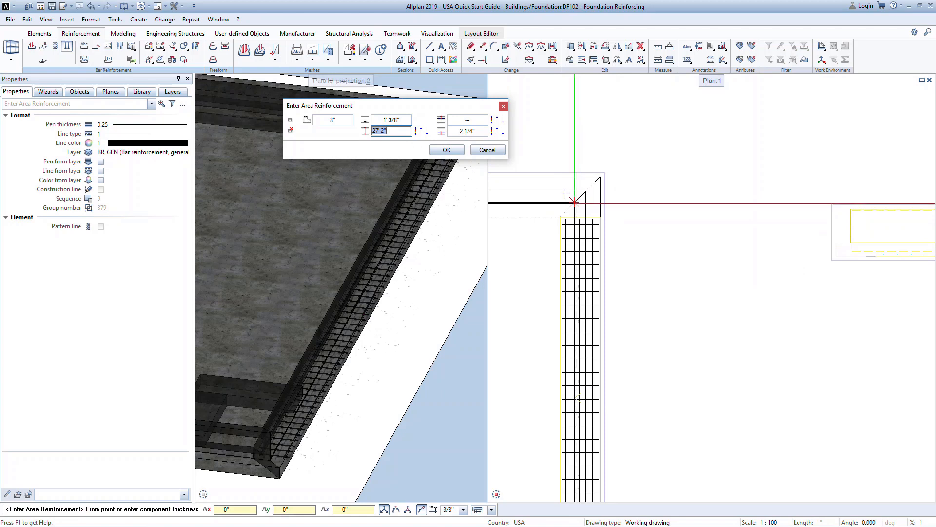
{"action": "type", "text": "10"}
{"action": "key", "text": "Return"}
{"action": "left_click", "coordinate": [482, 130]}
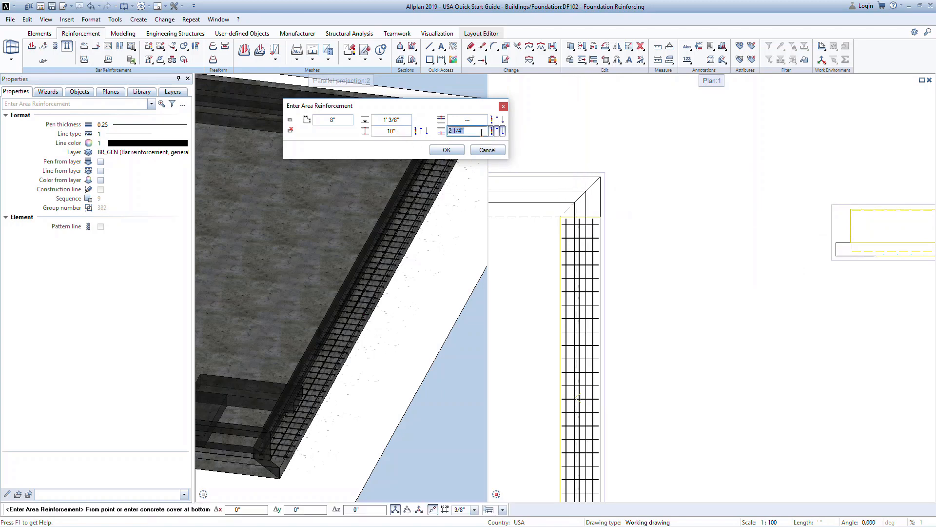
{"action": "key", "text": "Return"}
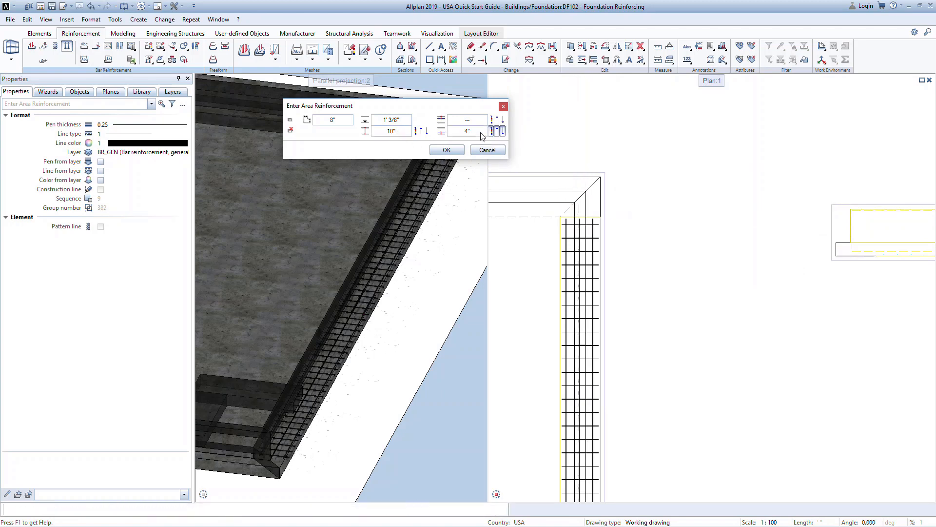
{"action": "left_click", "coordinate": [440, 150]}
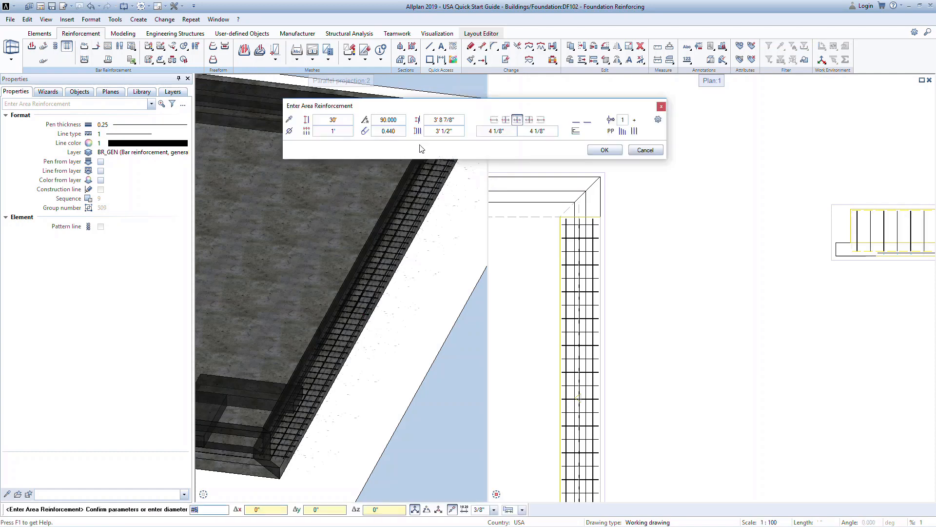
- Choose #6 bars for the wall and define an L-shaped bar end with a 6" leg
{"action": "left_click", "coordinate": [294, 132]}
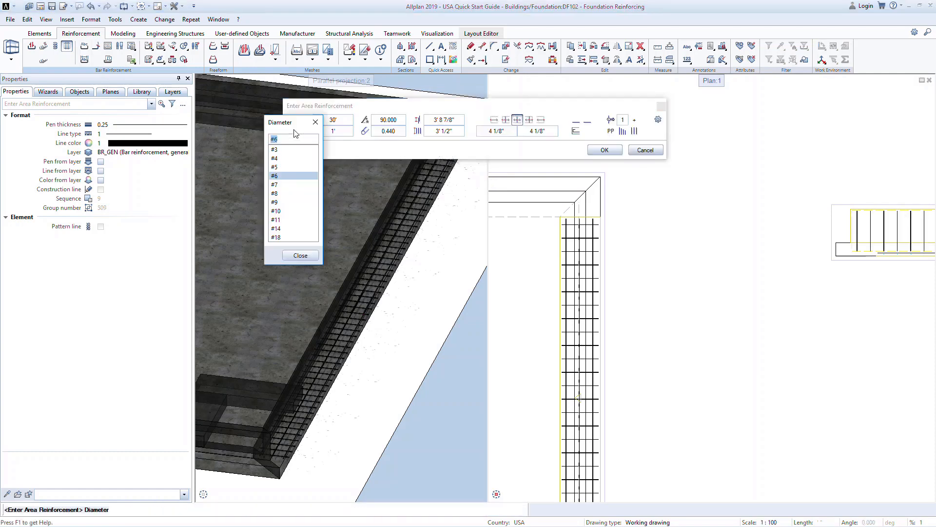
{"action": "left_click", "coordinate": [287, 176]}
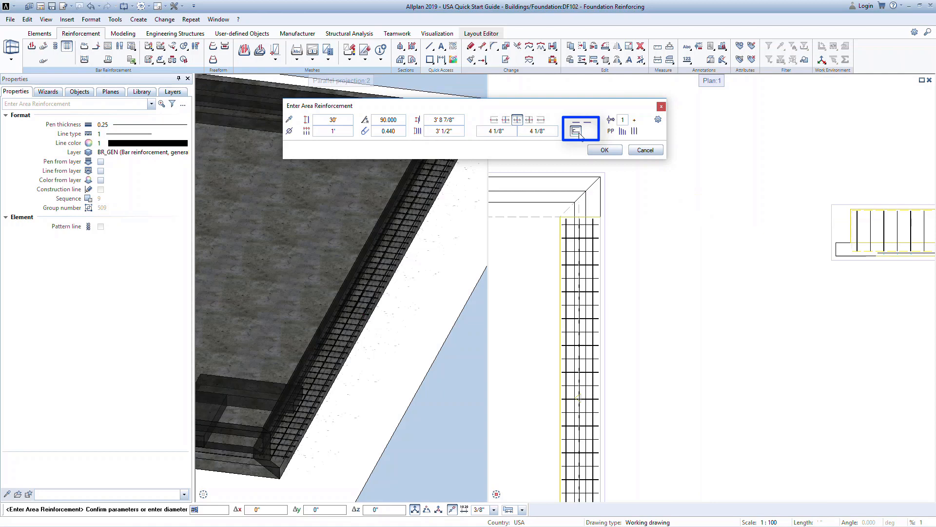
{"action": "left_click", "coordinate": [577, 132]}
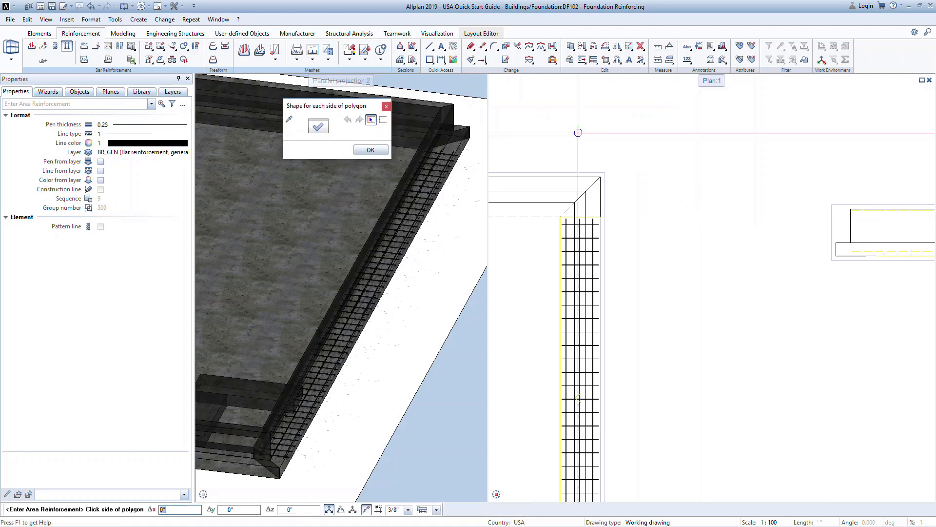
{"action": "left_click", "coordinate": [329, 134]}
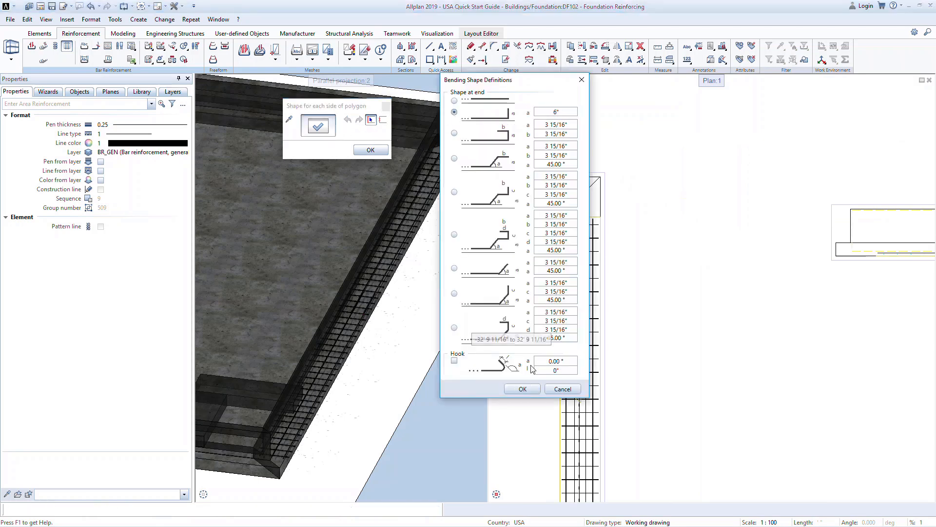
{"action": "left_click", "coordinate": [522, 388]}
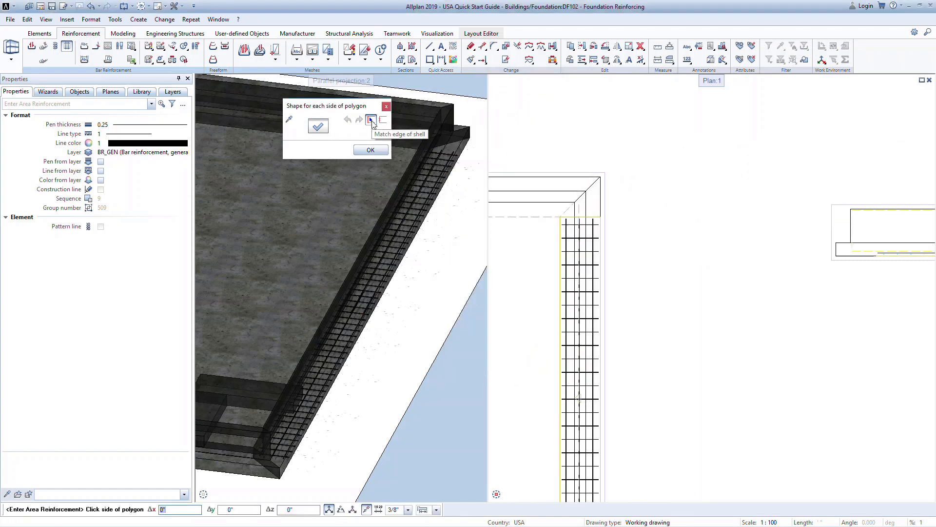
- Assign the bent end to the lower side of the wall's placing polygon and place the vertical bars without a dimension line
{"action": "middle_click_drag", "start_coordinate": [784, 267], "coordinate": [583, 271]}
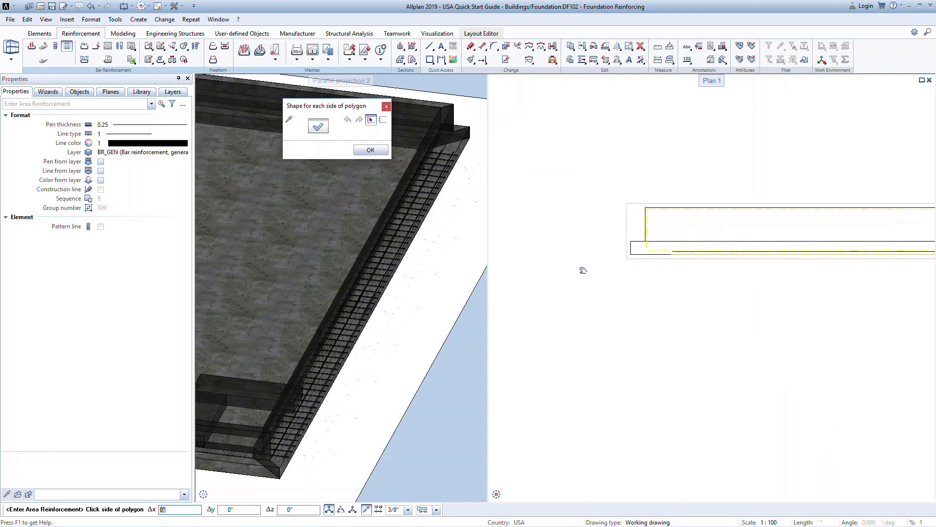
{"action": "scroll", "coordinate": [661, 246], "scroll_direction": "up", "scroll_amount": 3}
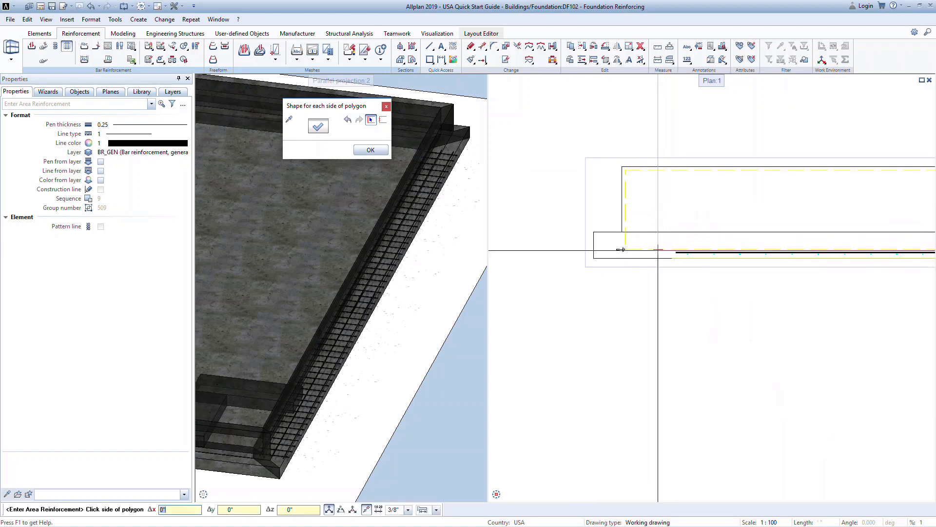
{"action": "left_click", "coordinate": [658, 250]}
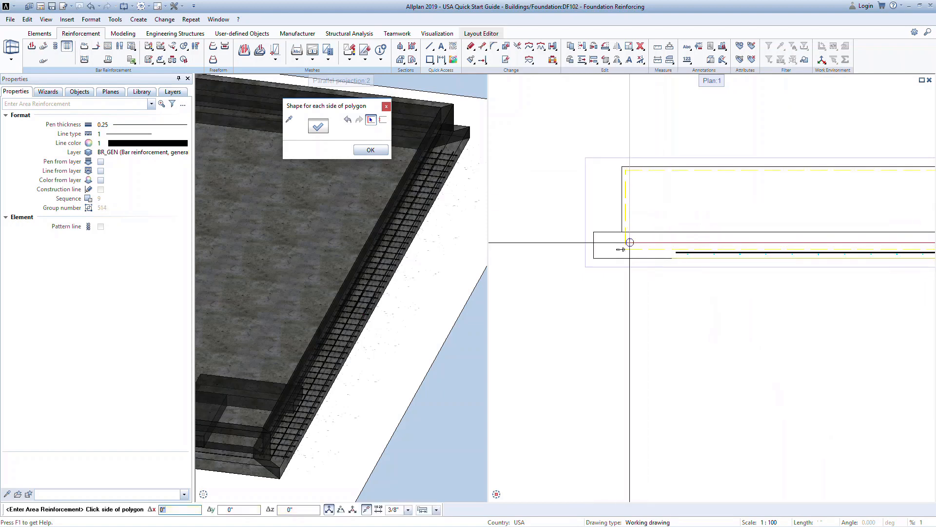
{"action": "left_click", "coordinate": [379, 152]}
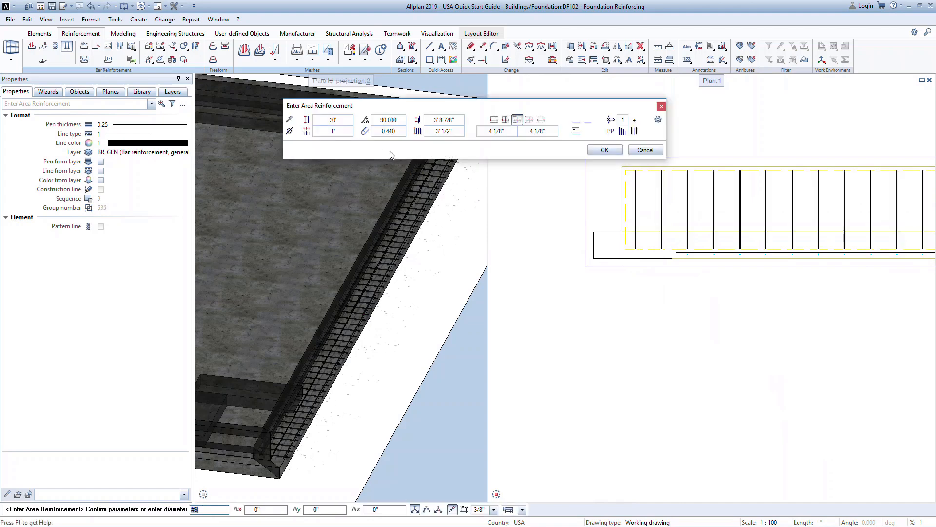
{"action": "left_click", "coordinate": [604, 151]}
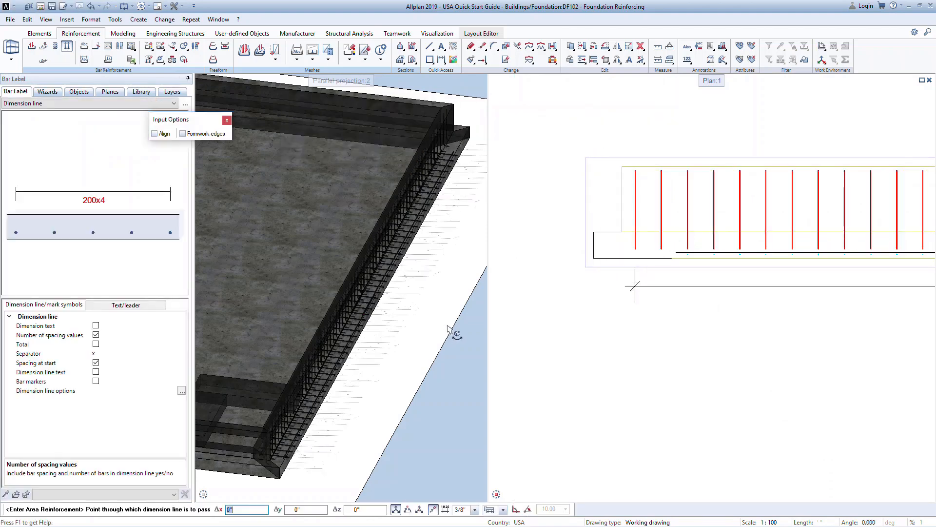
{"action": "key", "text": "Escape"}
- Examine the bent wall bars above the strip footing in the 3D view and in section 1-1
{"action": "left_click_drag", "start_coordinate": [380, 334], "coordinate": [382, 379]}
{"action": "scroll", "coordinate": [267, 367], "scroll_direction": "up", "scroll_amount": 8}
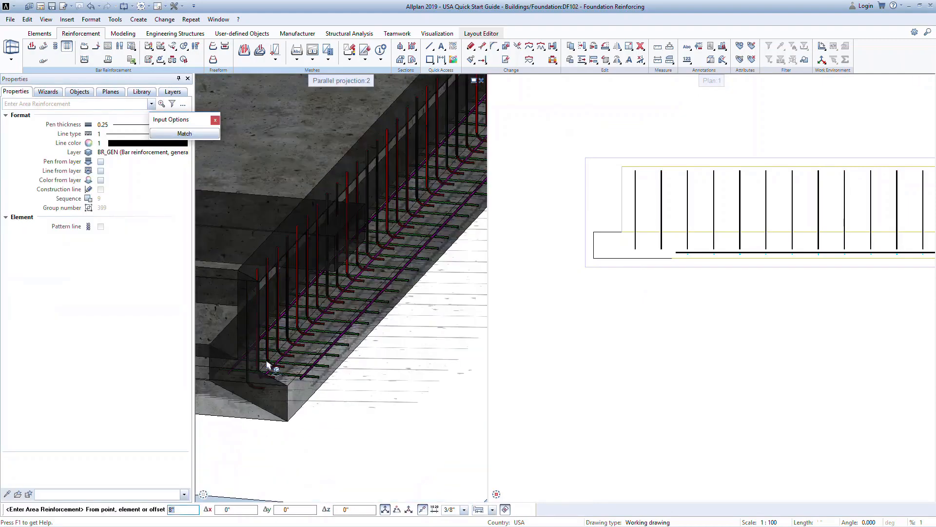
{"action": "left_click_drag", "start_coordinate": [268, 366], "coordinate": [309, 353]}
{"action": "scroll", "coordinate": [631, 345], "scroll_direction": "down", "scroll_amount": 6}
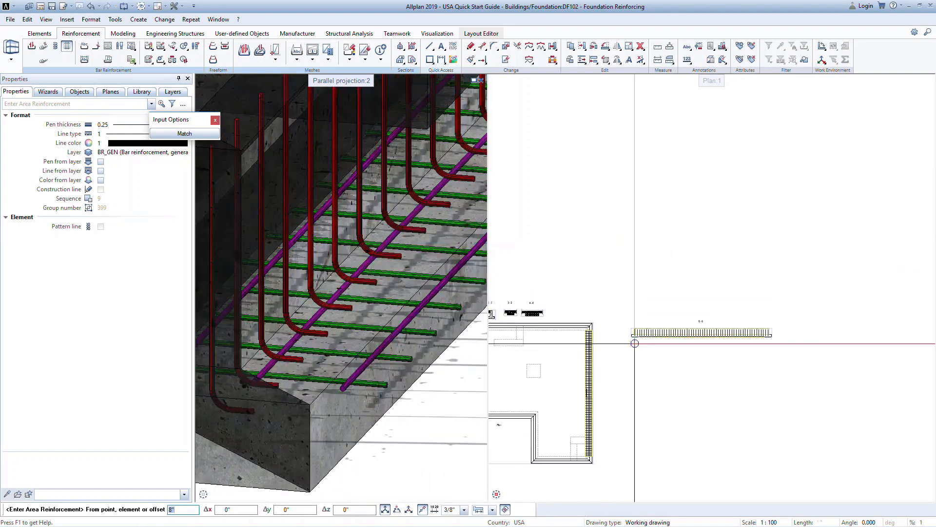
{"action": "scroll", "coordinate": [550, 312], "scroll_direction": "up", "scroll_amount": 10}
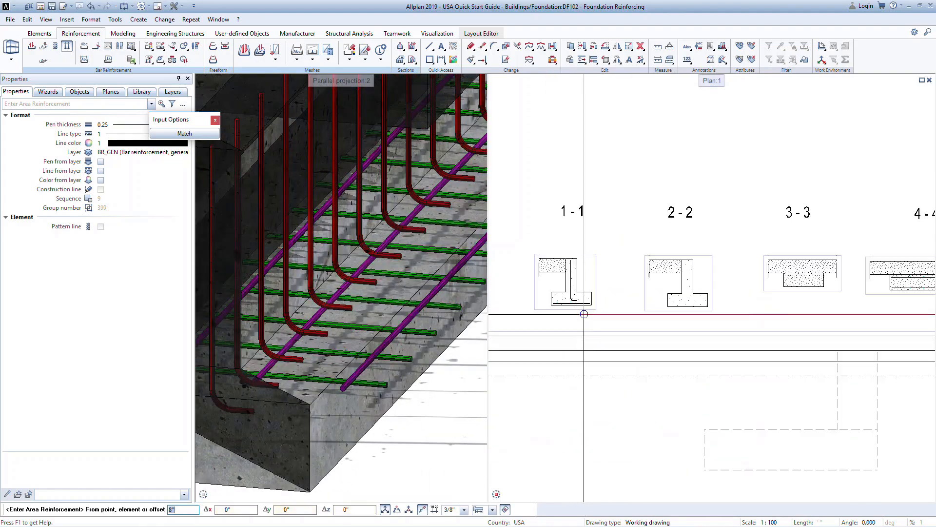
{"action": "scroll", "coordinate": [551, 314], "scroll_direction": "up", "scroll_amount": 3}
{"action": "scroll", "coordinate": [550, 314], "scroll_direction": "down", "scroll_amount": 8}
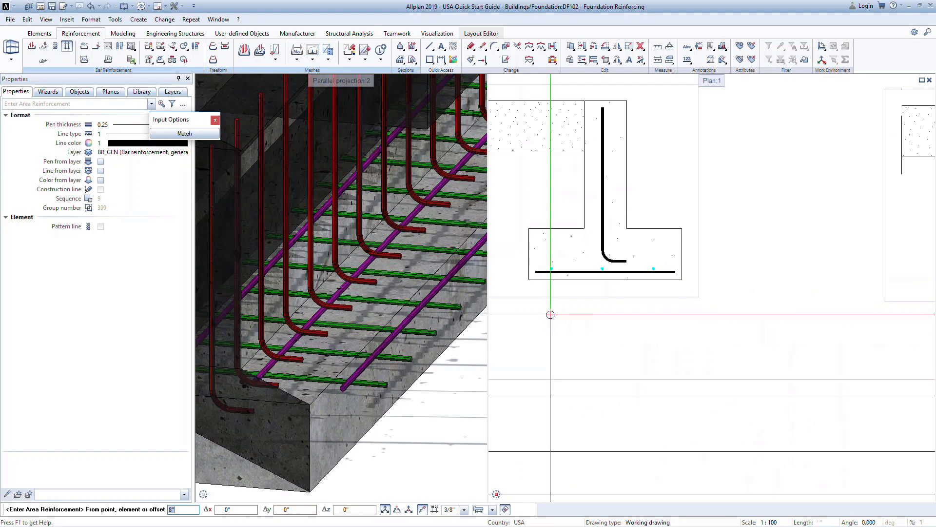
{"action": "scroll", "coordinate": [699, 338], "scroll_direction": "up", "scroll_amount": 6}
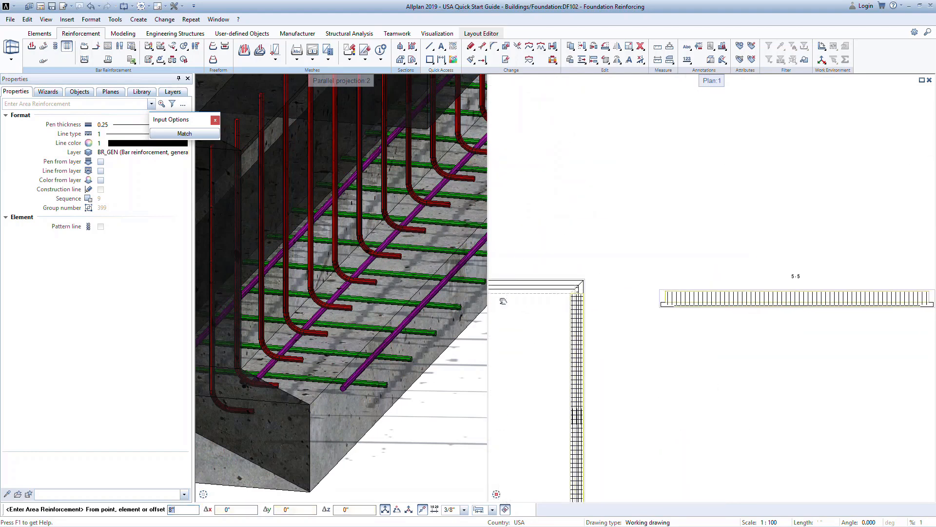
- Match the shell polygon of the placed vertical wall bars in section 5-5 for a new area reinforcement
{"action": "middle_click_drag", "start_coordinate": [690, 310], "coordinate": [629, 305]}
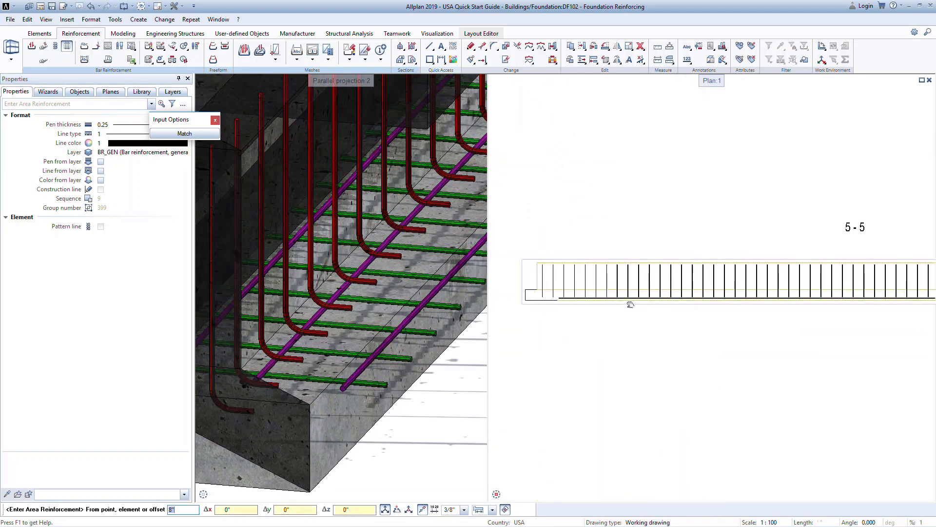
{"action": "key", "text": "Escape"}
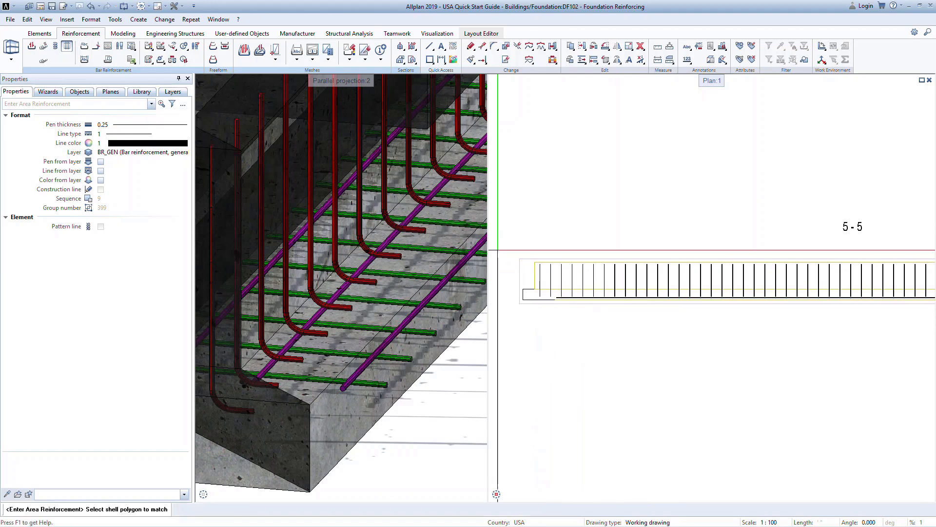
{"action": "left_click", "coordinate": [555, 278]}
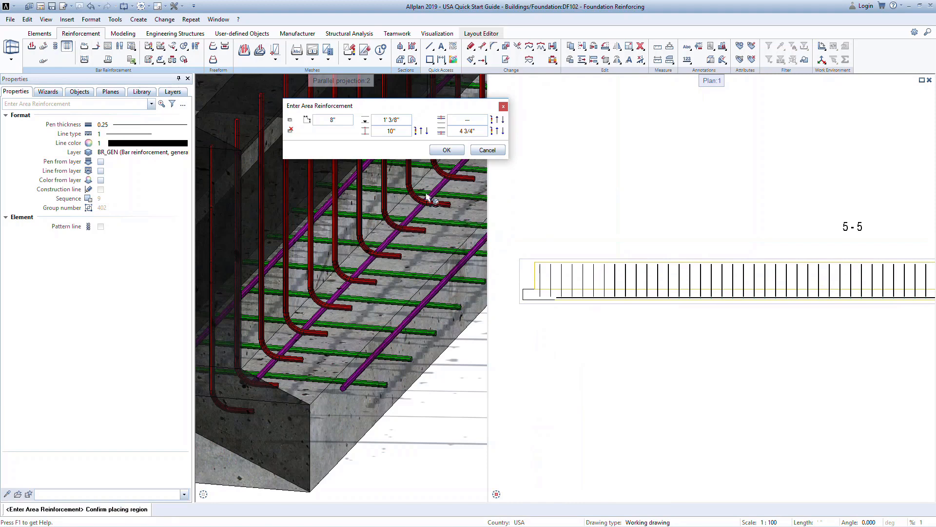
- Offset the lower side of the matched placing polygon by -1 1/2" and confirm the placing region
{"action": "left_click", "coordinate": [337, 120]}
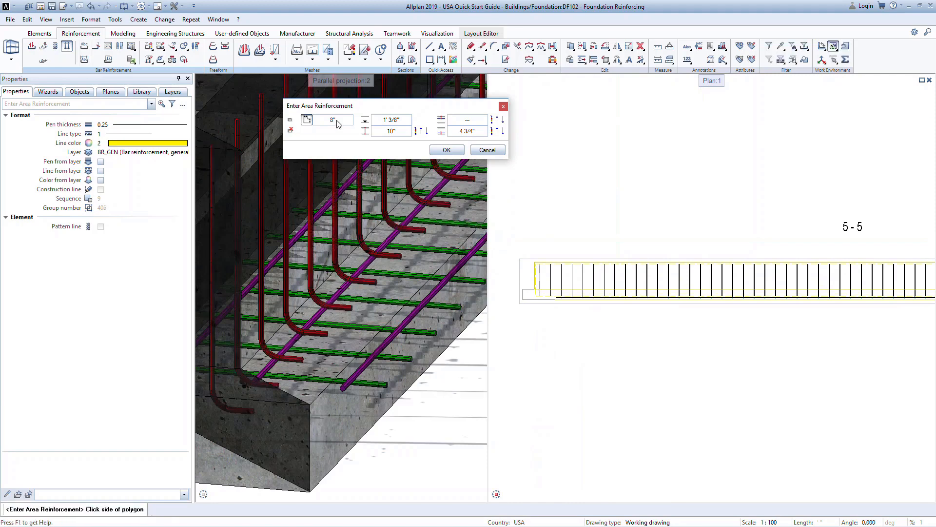
{"action": "scroll", "coordinate": [537, 299], "scroll_direction": "up", "scroll_amount": 3}
{"action": "scroll", "coordinate": [537, 299], "scroll_direction": "up", "scroll_amount": 1}
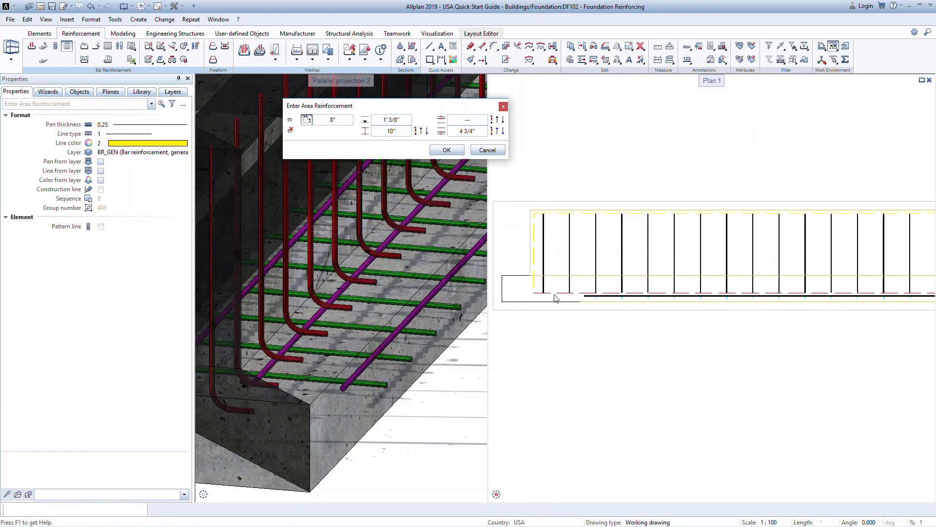
{"action": "left_click", "coordinate": [541, 292]}
{"action": "type", "text": "-1 1/2\""}
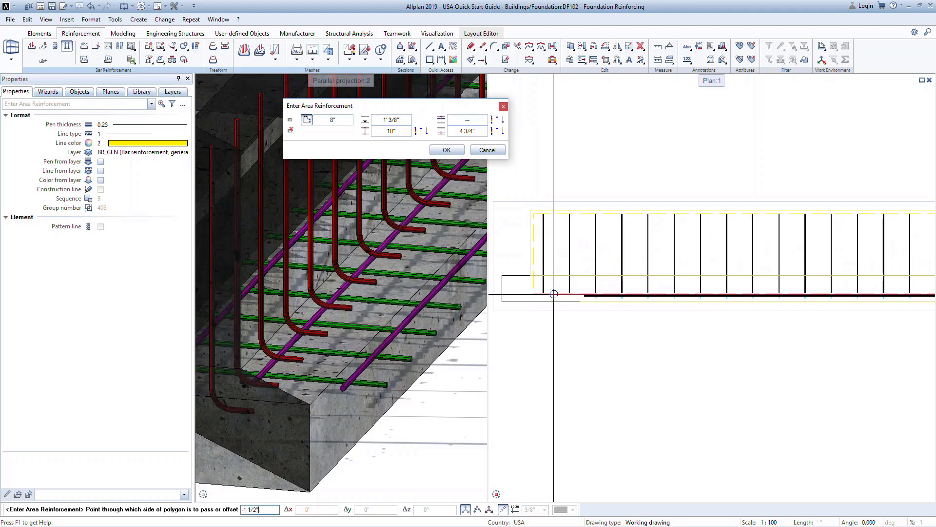
{"action": "key", "text": "Return"}
{"action": "scroll", "coordinate": [551, 286], "scroll_direction": "down", "scroll_amount": 6}
{"action": "left_click", "coordinate": [441, 152]}
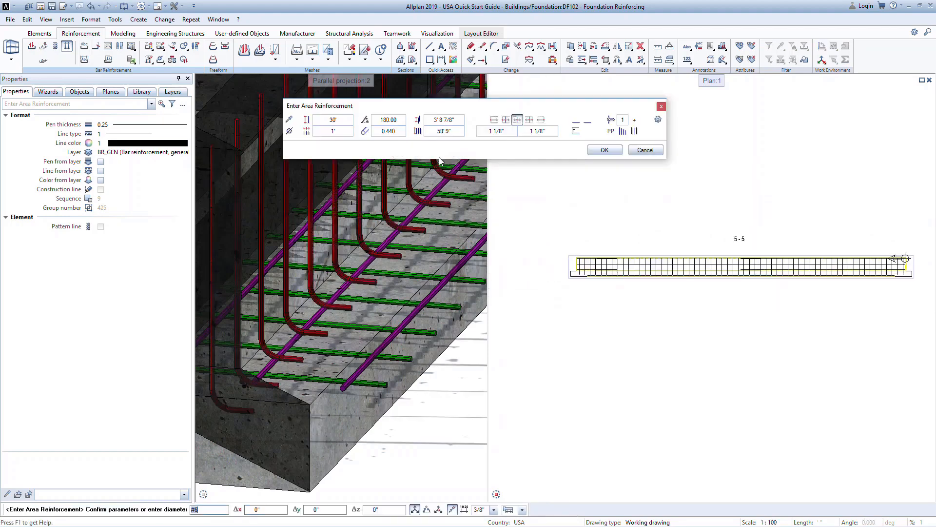
- Change the end shape of the horizontal wall bars from the L-bend to straight
{"action": "left_click", "coordinate": [576, 131]}
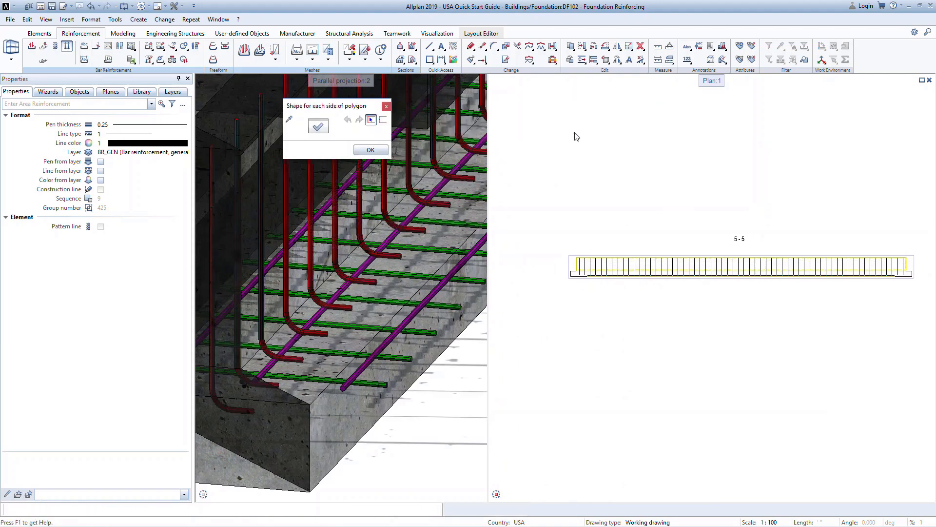
{"action": "left_click", "coordinate": [322, 128]}
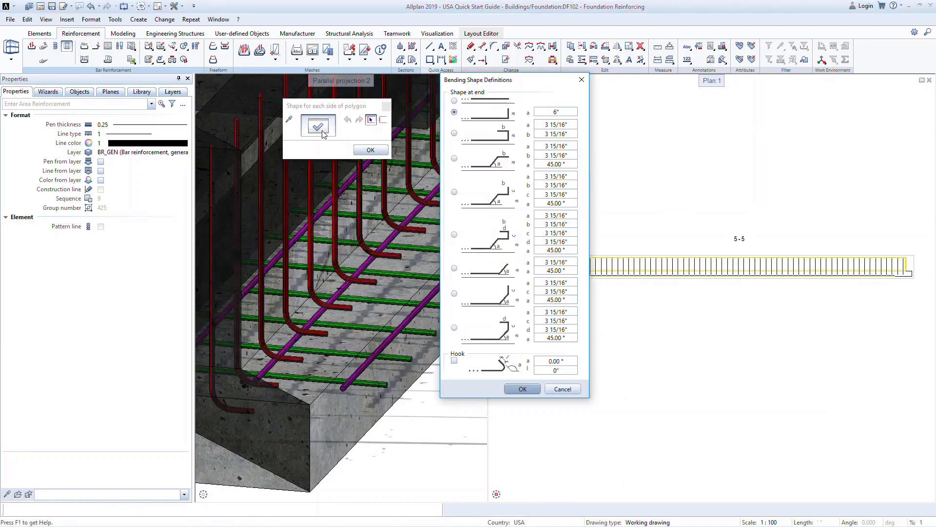
{"action": "left_click", "coordinate": [454, 101]}
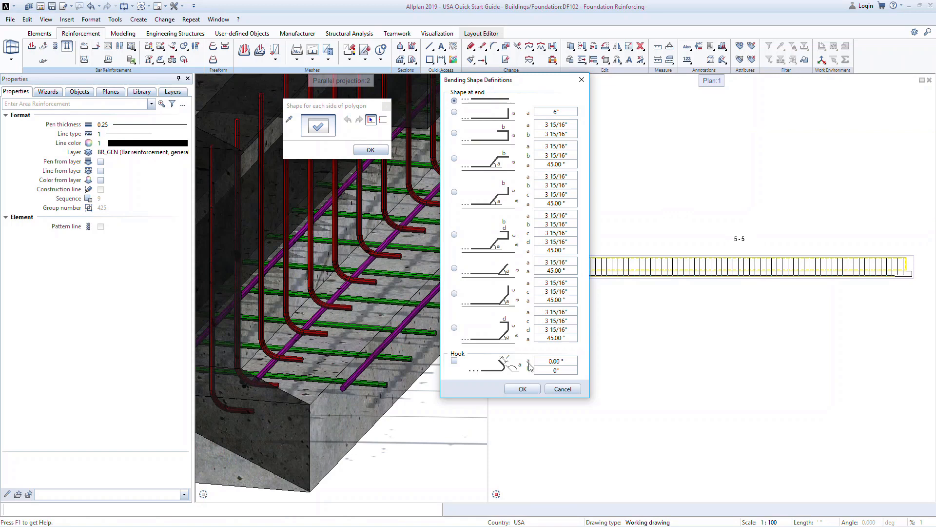
{"action": "left_click", "coordinate": [522, 388]}
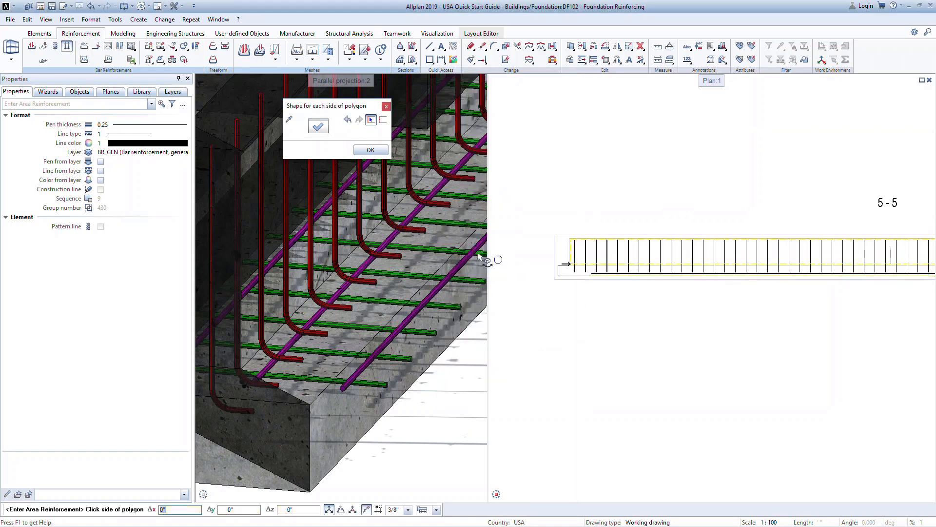
{"action": "left_click", "coordinate": [371, 150]}
- Place the horizontal wall bars with their dimension line above the wall in section 5-5
{"action": "left_click", "coordinate": [604, 150]}
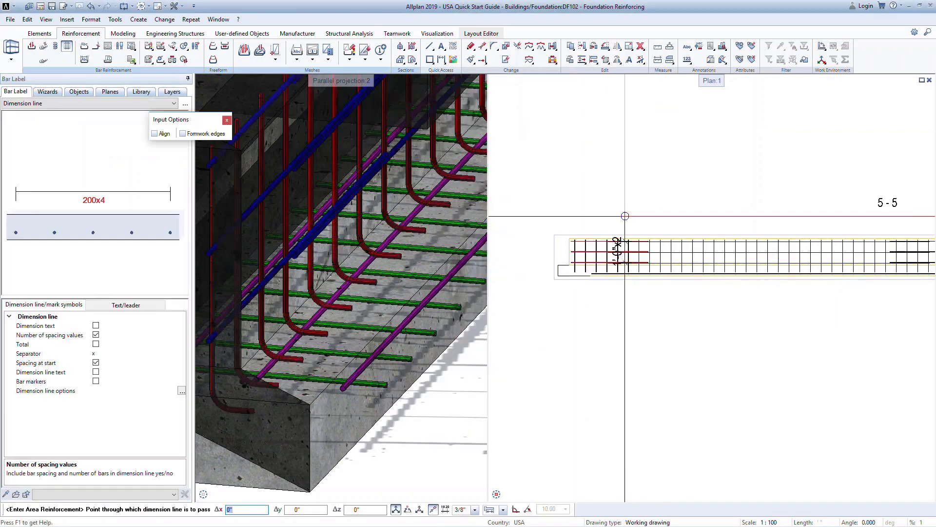
{"action": "left_click", "coordinate": [626, 215]}
{"action": "scroll", "coordinate": [627, 220], "scroll_direction": "down", "scroll_amount": 3}
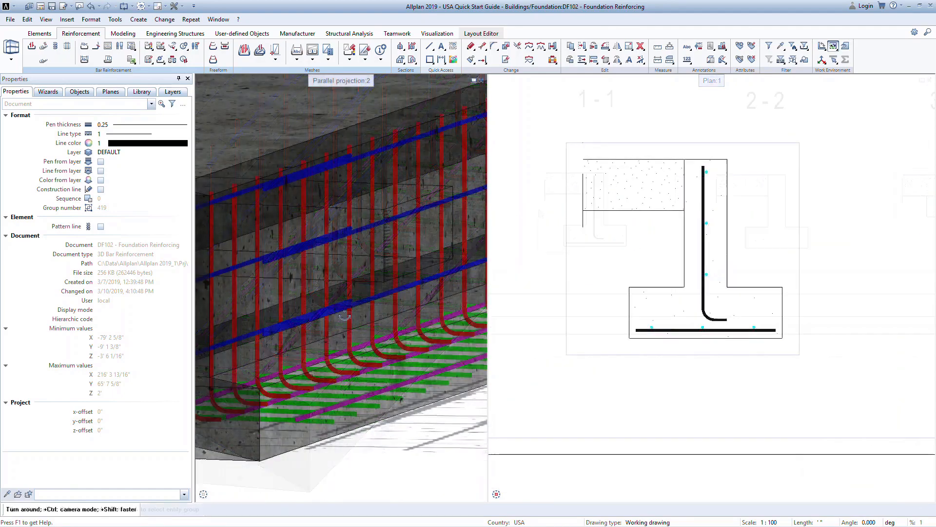
{"action": "mouse_move", "coordinate": [345, 317]}
{"action": "middle_mouse_down"}
{"action": "mouse_move", "coordinate": [354, 303]}
{"action": "mouse_move", "coordinate": [296, 309]}
{"action": "middle_mouse_up"}
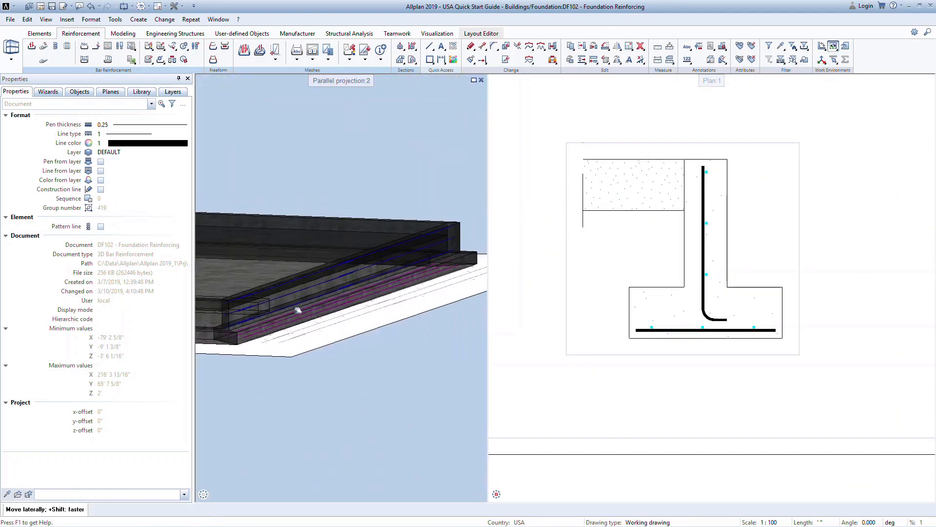